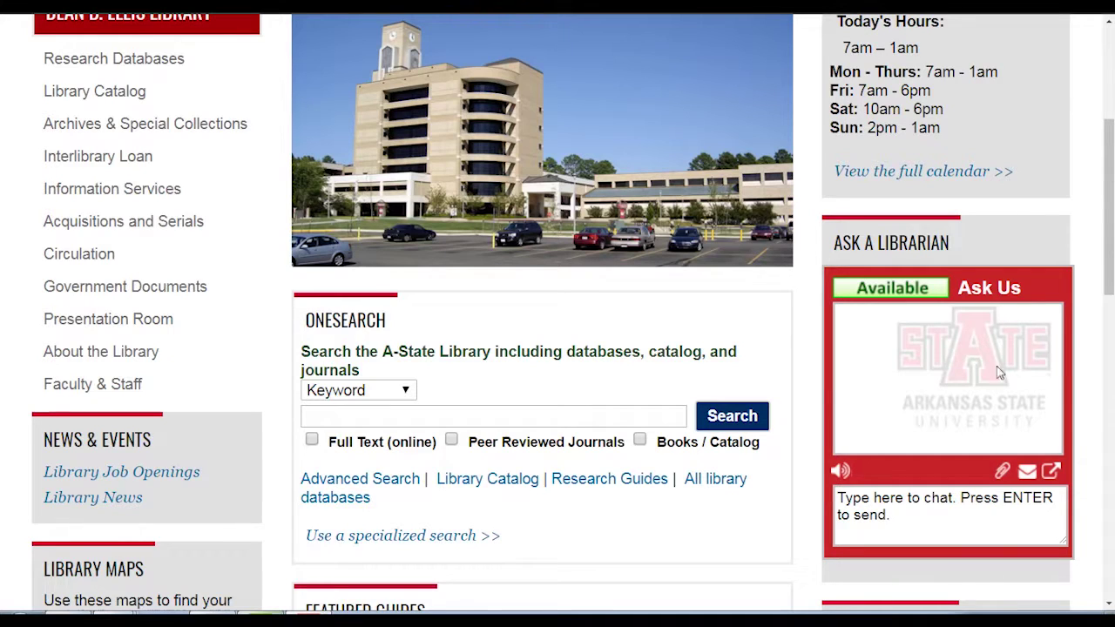
- Open OneSearch's advanced search form and look through its options for limiting results
{"action": "left_click", "coordinate": [505, 418]}
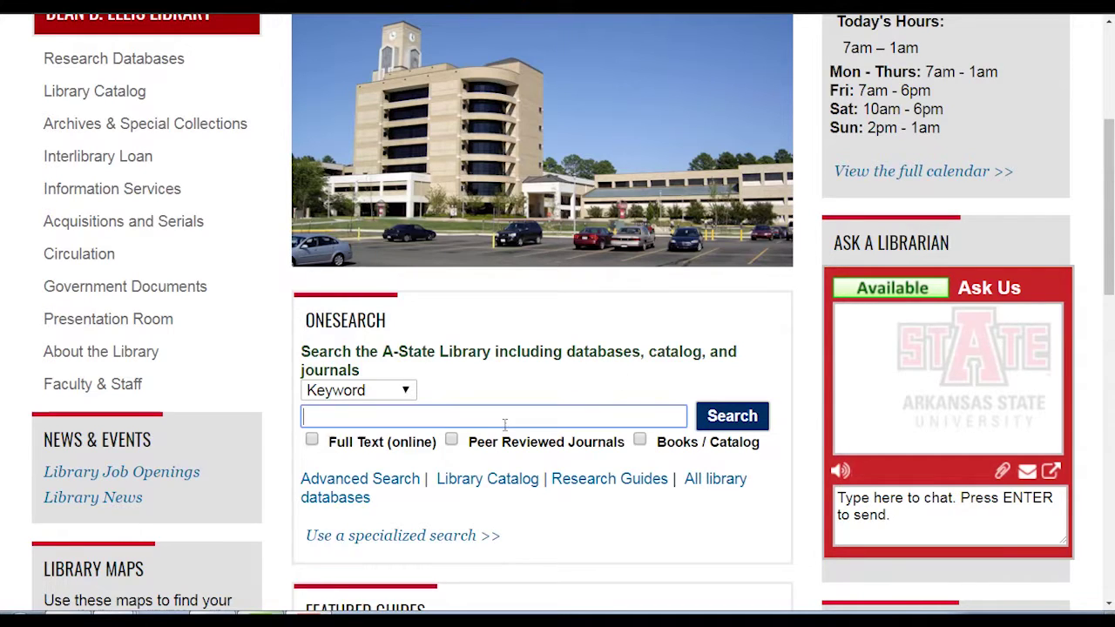
{"action": "scroll", "coordinate": [515, 406], "scroll_direction": "down", "scroll_amount": 2}
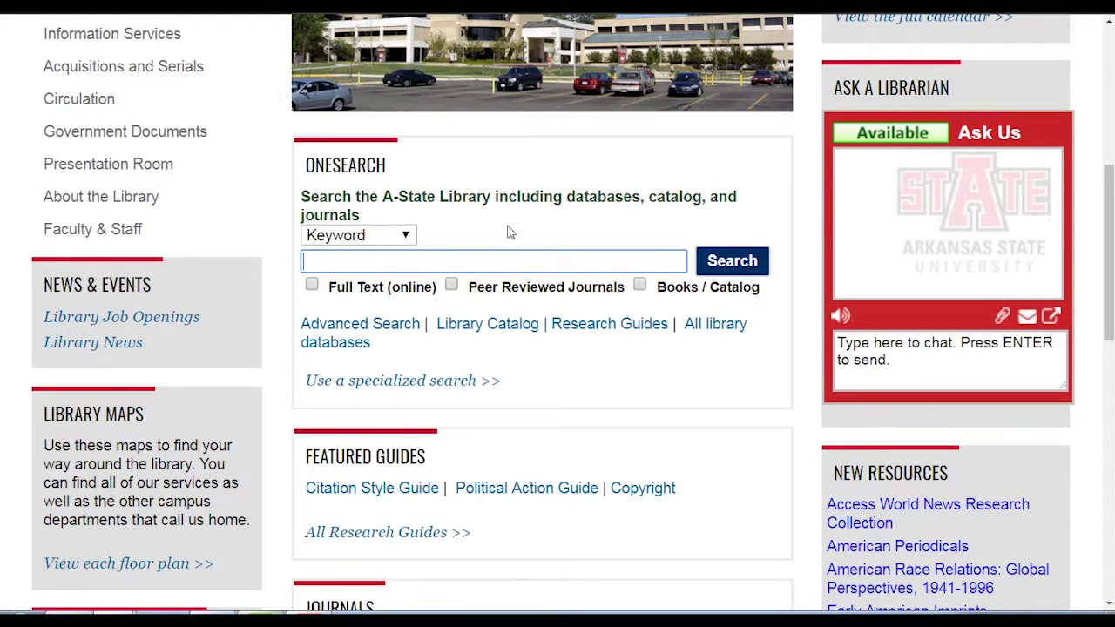
{"action": "scroll", "coordinate": [510, 231], "scroll_direction": "up", "scroll_amount": 3}
{"action": "scroll", "coordinate": [510, 231], "scroll_direction": "down", "scroll_amount": 3}
{"action": "left_click", "coordinate": [340, 326]}
{"action": "scroll", "coordinate": [351, 385], "scroll_direction": "down", "scroll_amount": 4}
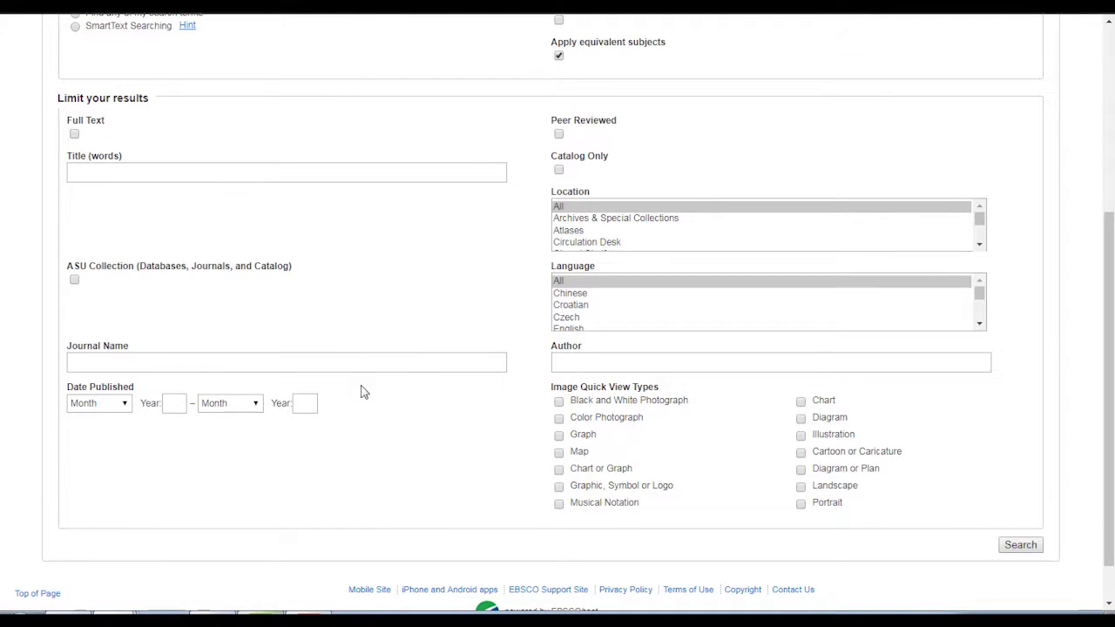
{"action": "scroll", "coordinate": [362, 392], "scroll_direction": "up", "scroll_amount": 4}
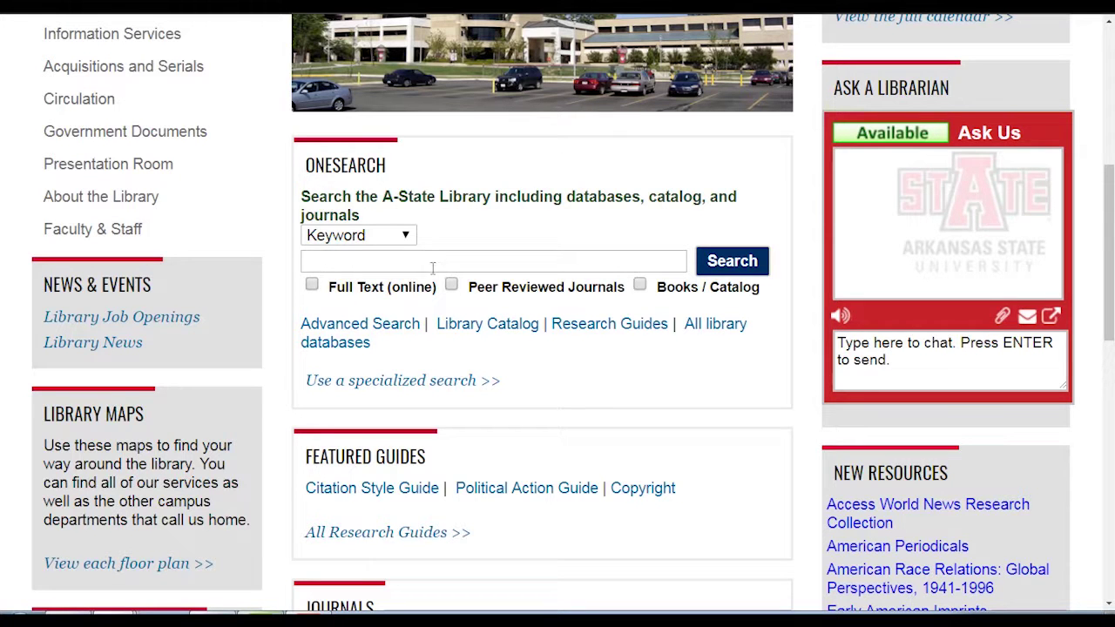
- Run a OneSearch keyword search for "mass murder" from the library home page
{"action": "left_click", "coordinate": [462, 264]}
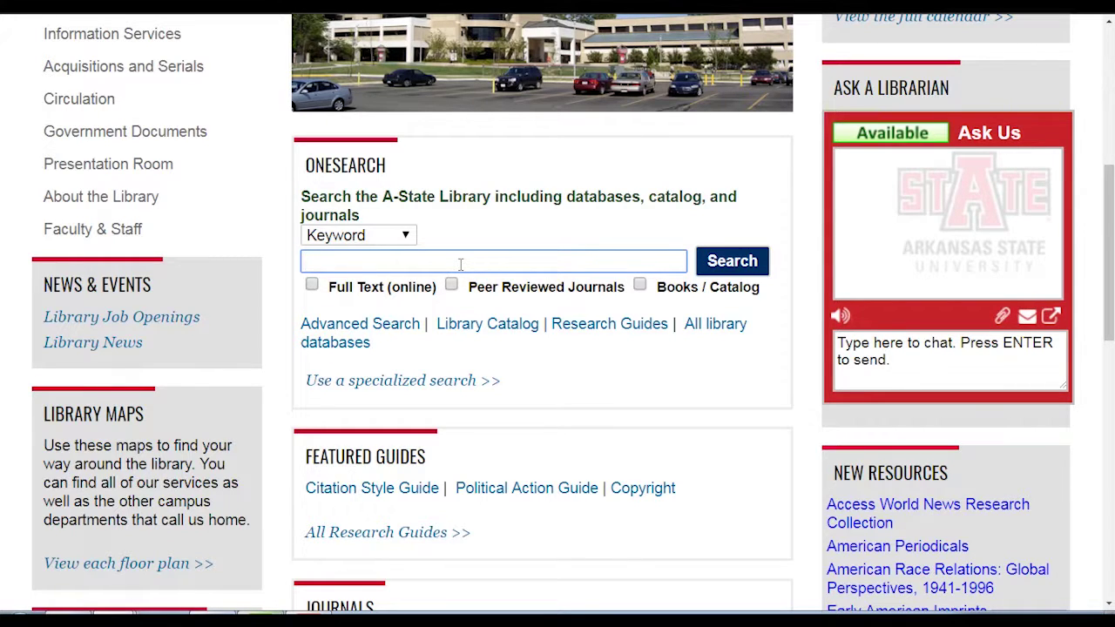
{"action": "type", "text": "mass murder"}
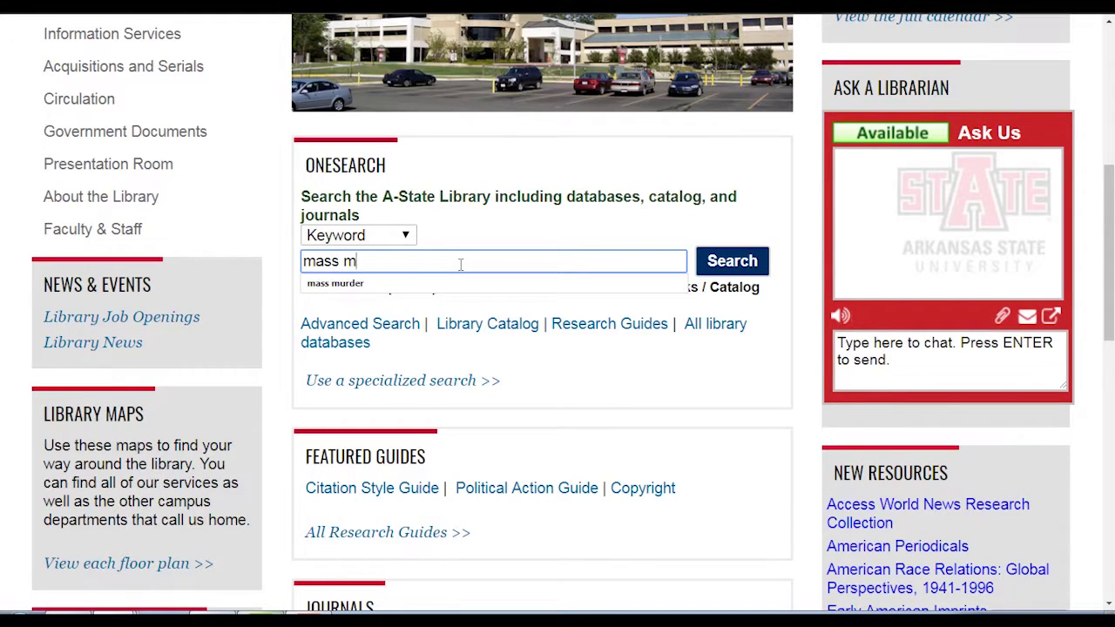
{"action": "key", "text": "Return"}
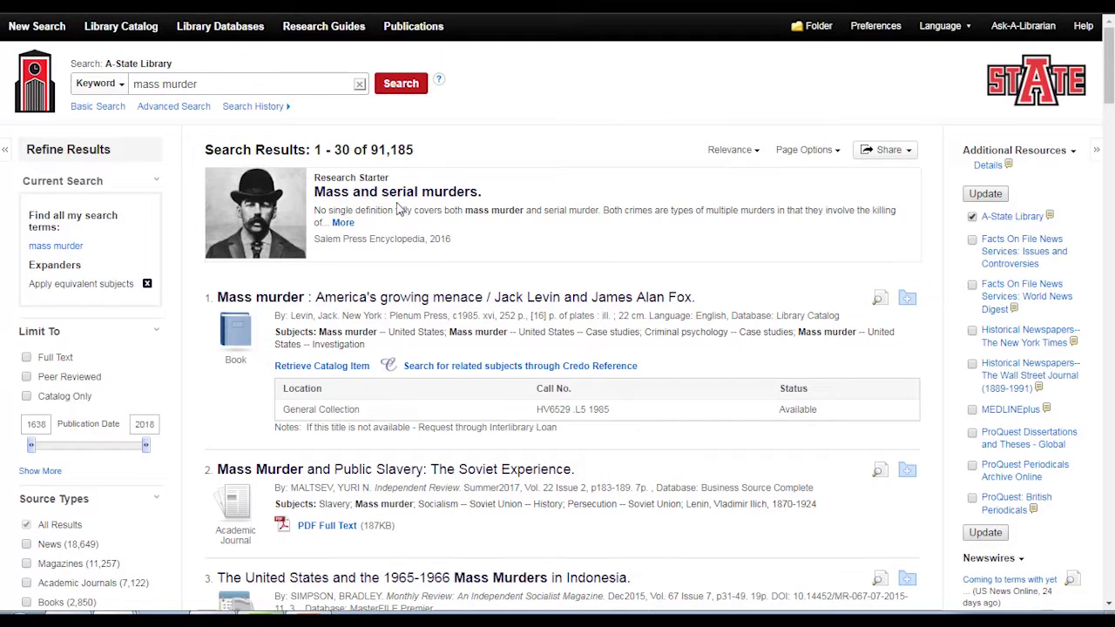
- Examine the first search results for their source types, source databases and full-text links, highlighting the second result's database name
{"action": "scroll", "coordinate": [399, 209], "scroll_direction": "down", "scroll_amount": 1}
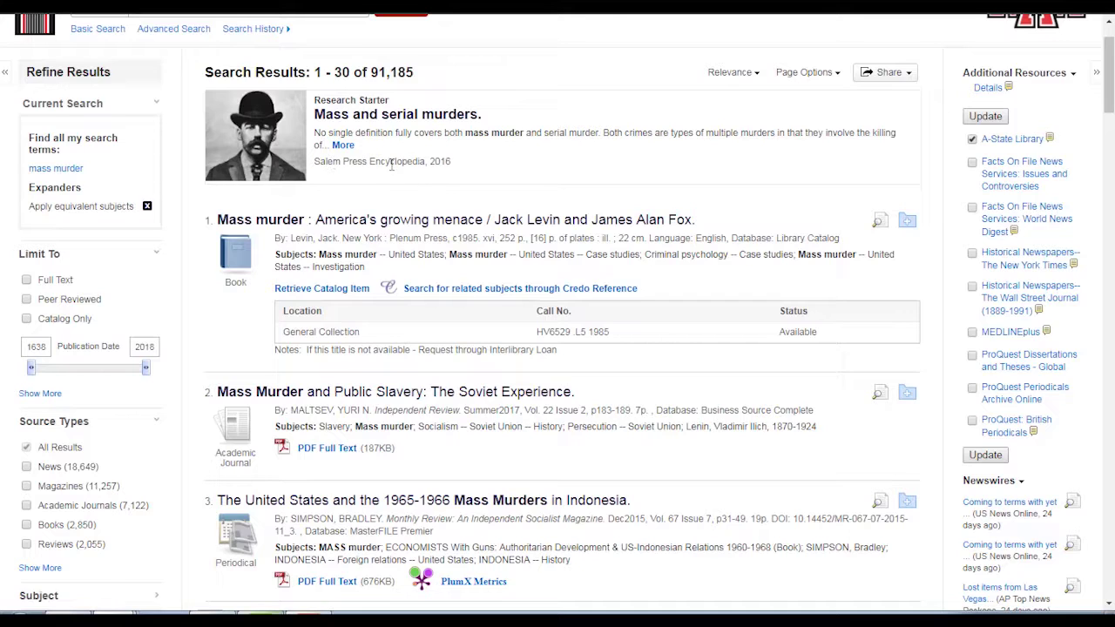
{"action": "scroll", "coordinate": [237, 165], "scroll_direction": "down", "scroll_amount": 2}
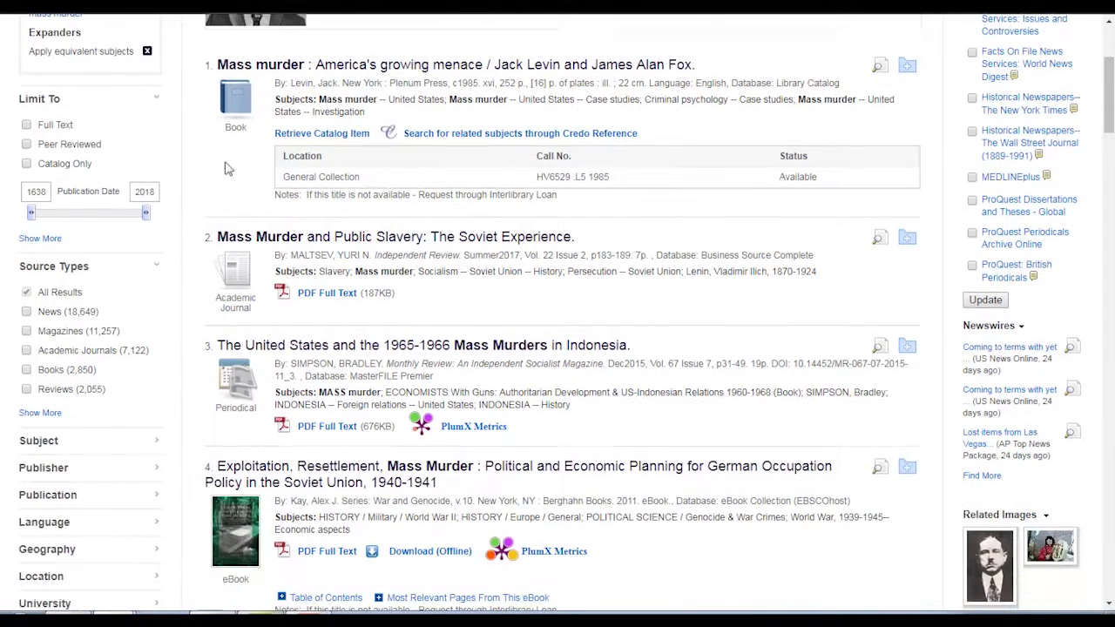
{"action": "scroll", "coordinate": [213, 181], "scroll_direction": "up", "scroll_amount": 2}
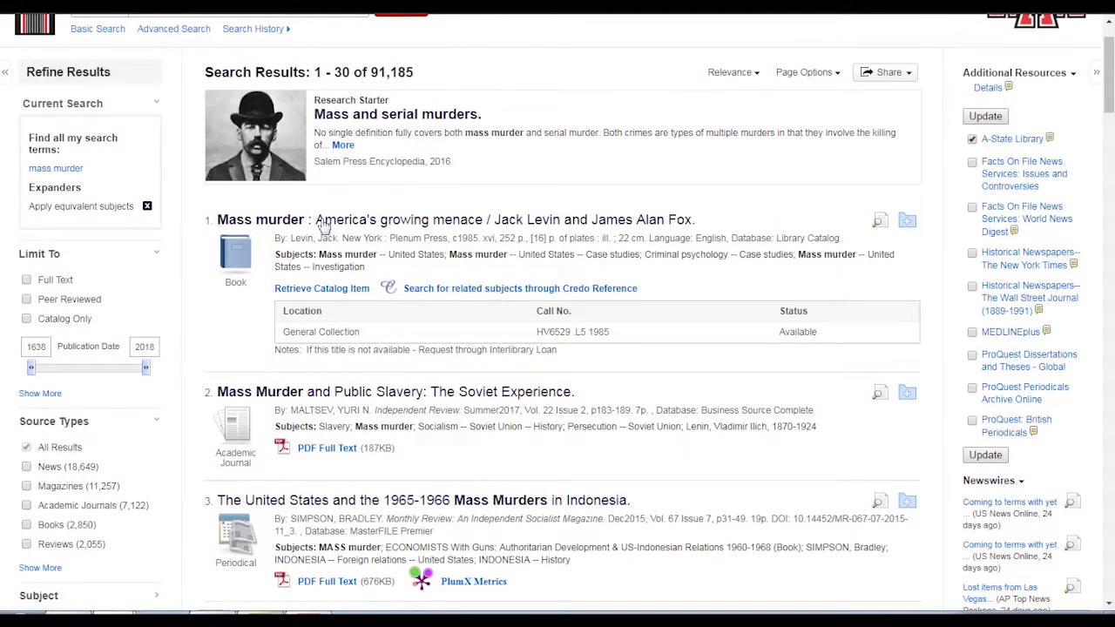
{"action": "scroll", "coordinate": [381, 189], "scroll_direction": "down", "scroll_amount": 1}
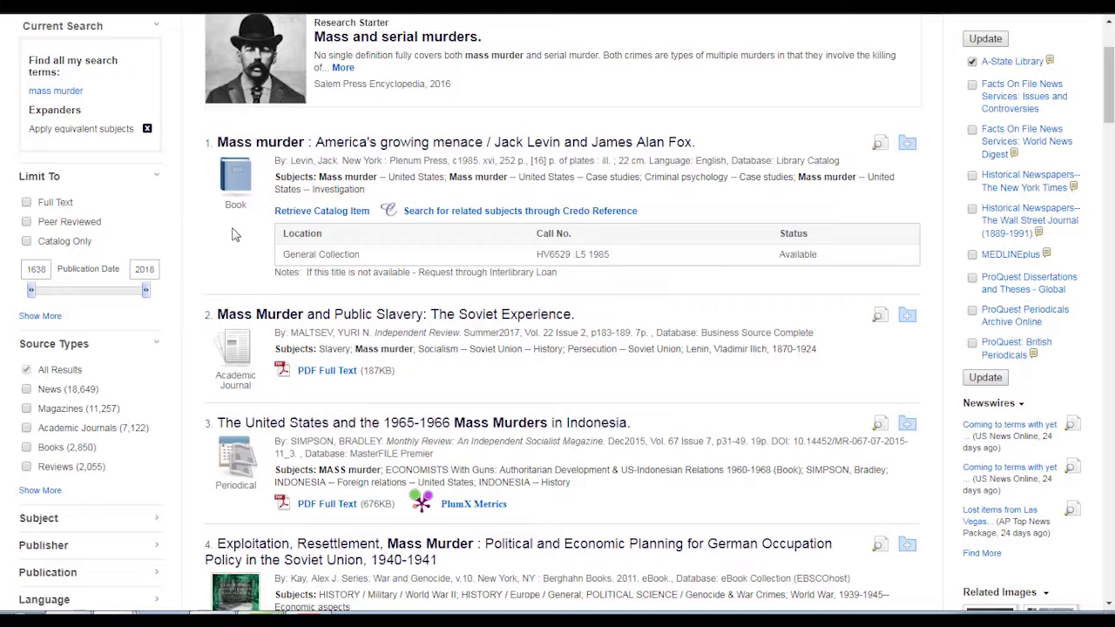
{"action": "left_click_drag", "start_coordinate": [702, 335], "coordinate": [810, 335]}
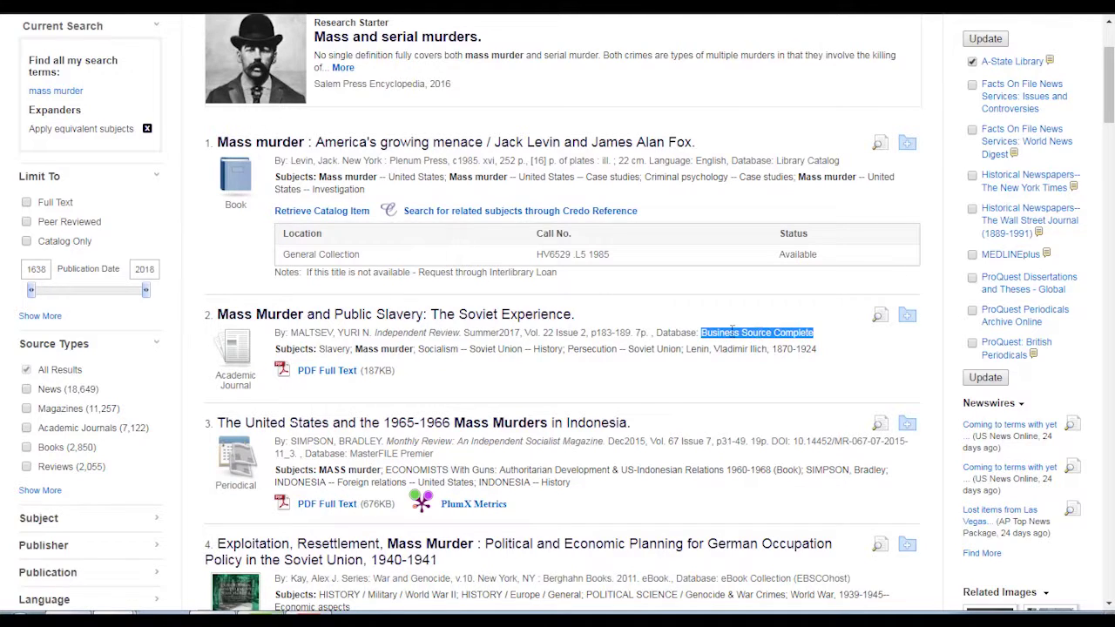
{"action": "scroll", "coordinate": [174, 296], "scroll_direction": "down", "scroll_amount": 3}
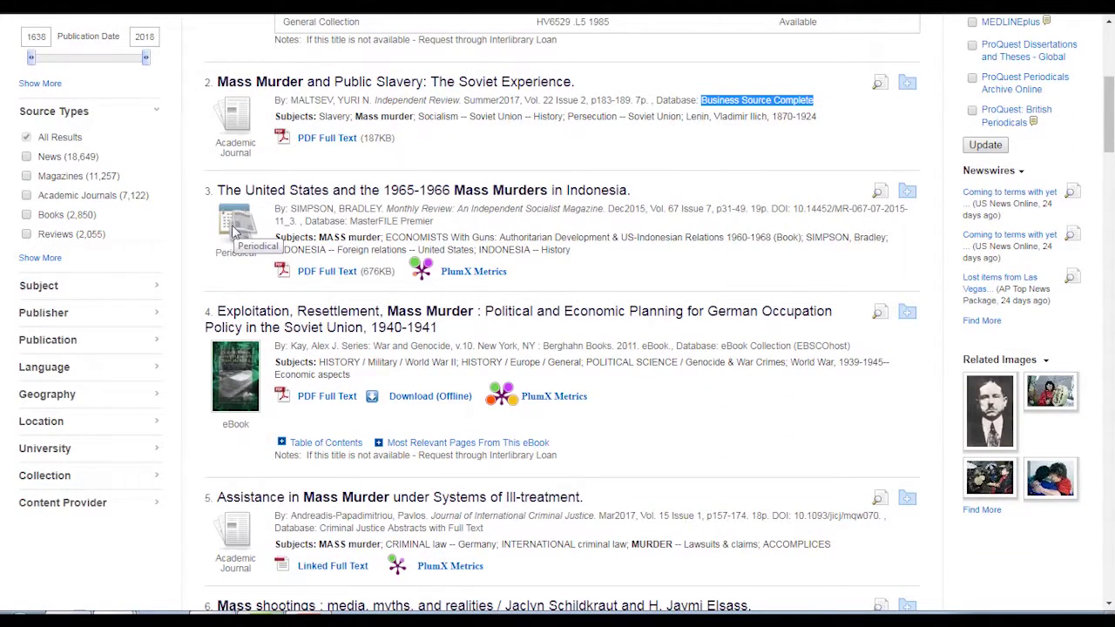
{"action": "scroll", "coordinate": [180, 253], "scroll_direction": "down", "scroll_amount": 1}
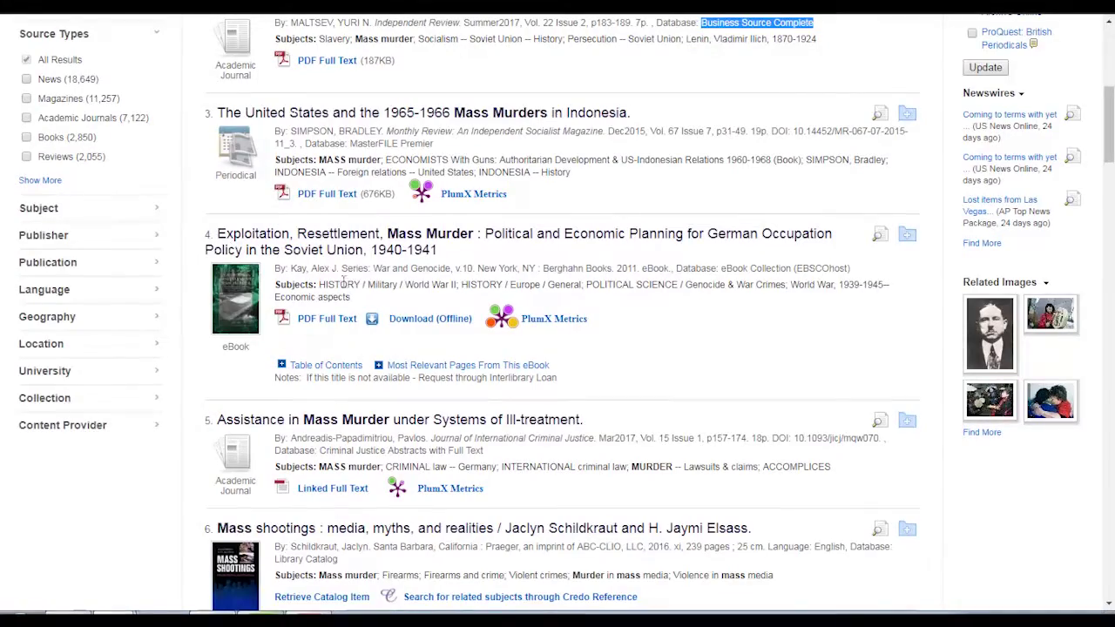
{"action": "scroll", "coordinate": [187, 281], "scroll_direction": "down", "scroll_amount": 2}
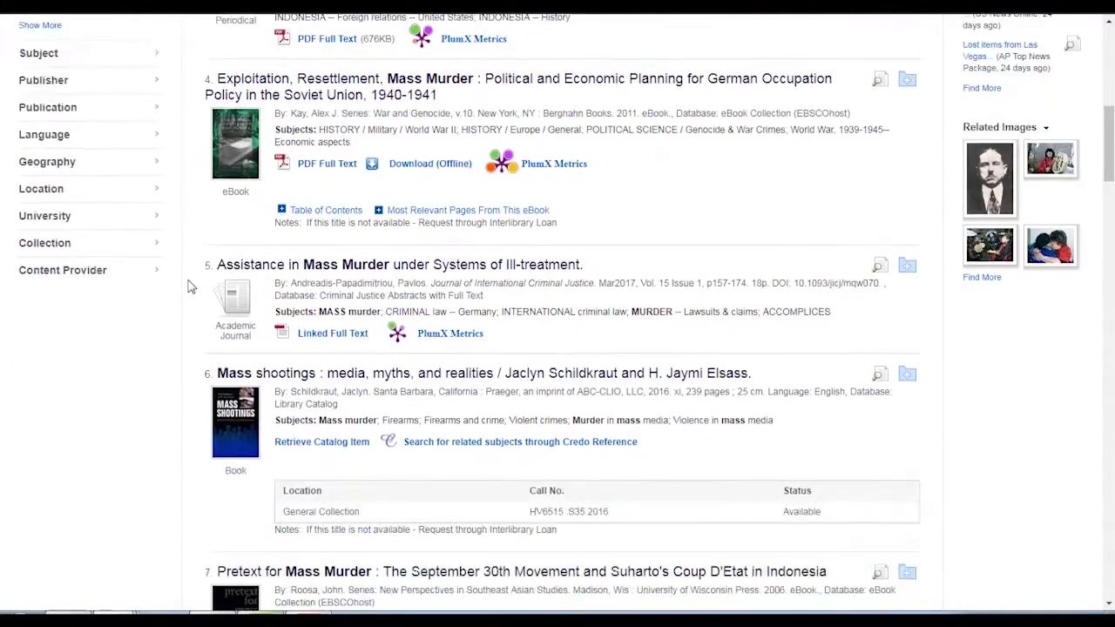
{"action": "scroll", "coordinate": [189, 284], "scroll_direction": "up", "scroll_amount": 3}
{"action": "scroll", "coordinate": [191, 286], "scroll_direction": "up", "scroll_amount": 4}
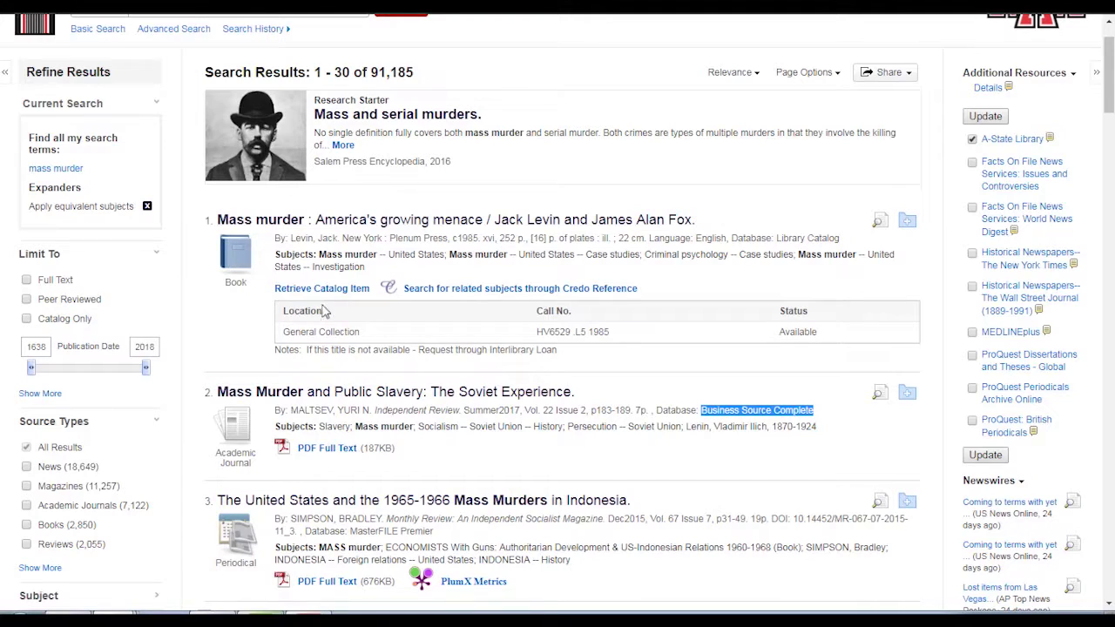
- Highlight the location, availability status and call number of the first book in the results
{"action": "left_click_drag", "start_coordinate": [282, 332], "coordinate": [366, 339]}
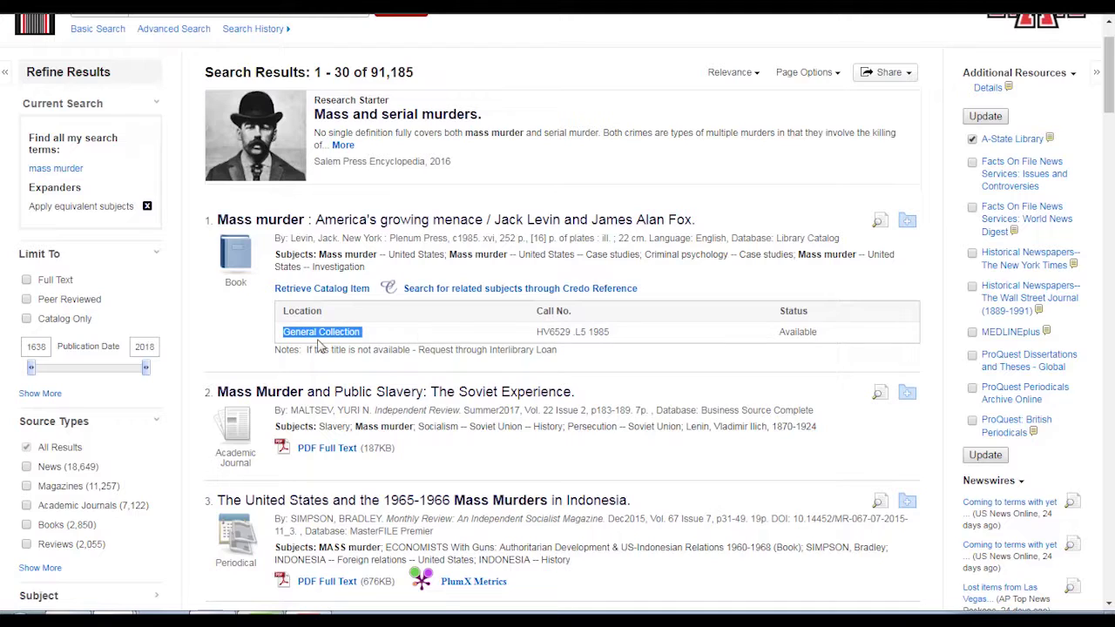
{"action": "double_click", "coordinate": [799, 332]}
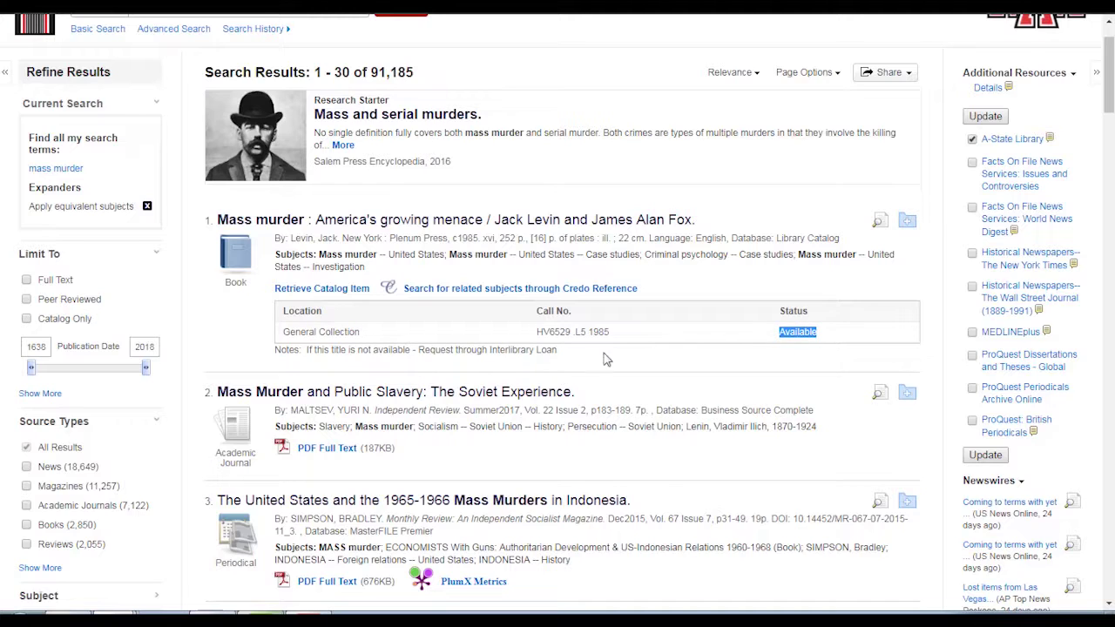
{"action": "left_click_drag", "start_coordinate": [538, 331], "coordinate": [611, 336]}
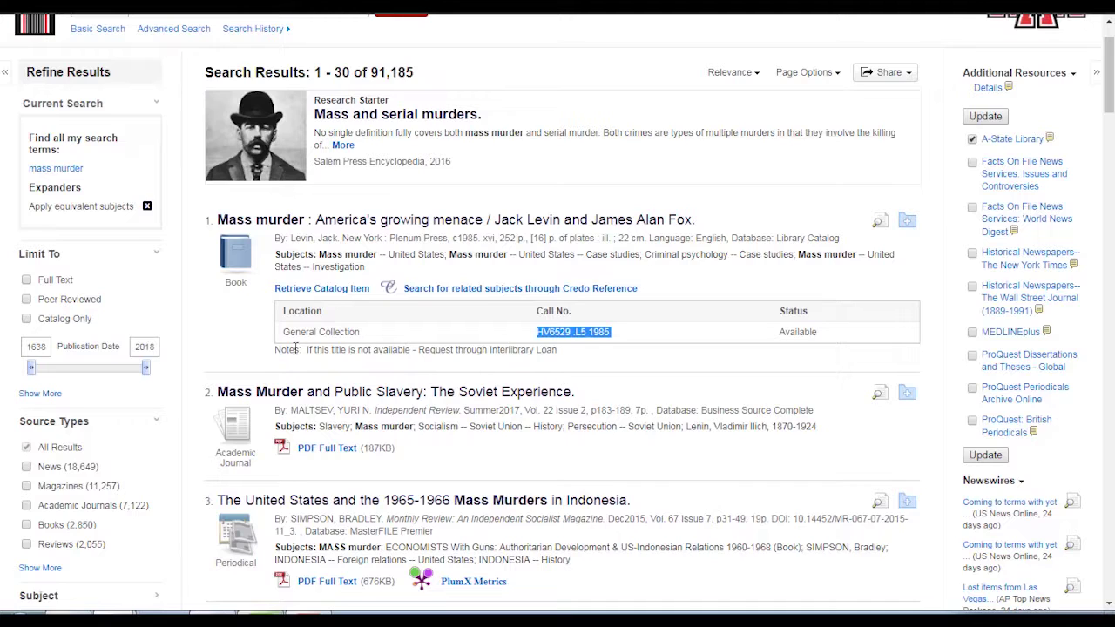
- Open the detailed record of "Mass murder: America's growing menace" and review its subject terms, holdings and related sections
{"action": "left_click", "coordinate": [366, 223]}
{"action": "scroll", "coordinate": [361, 258], "scroll_direction": "down", "scroll_amount": 3}
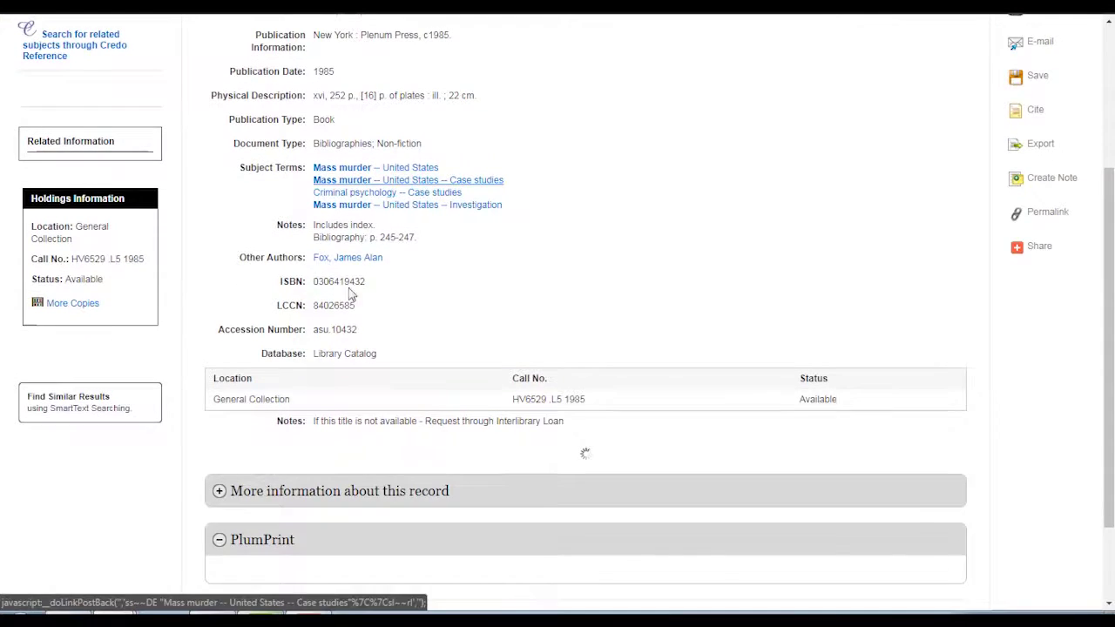
{"action": "scroll", "coordinate": [360, 259], "scroll_direction": "up", "scroll_amount": 1}
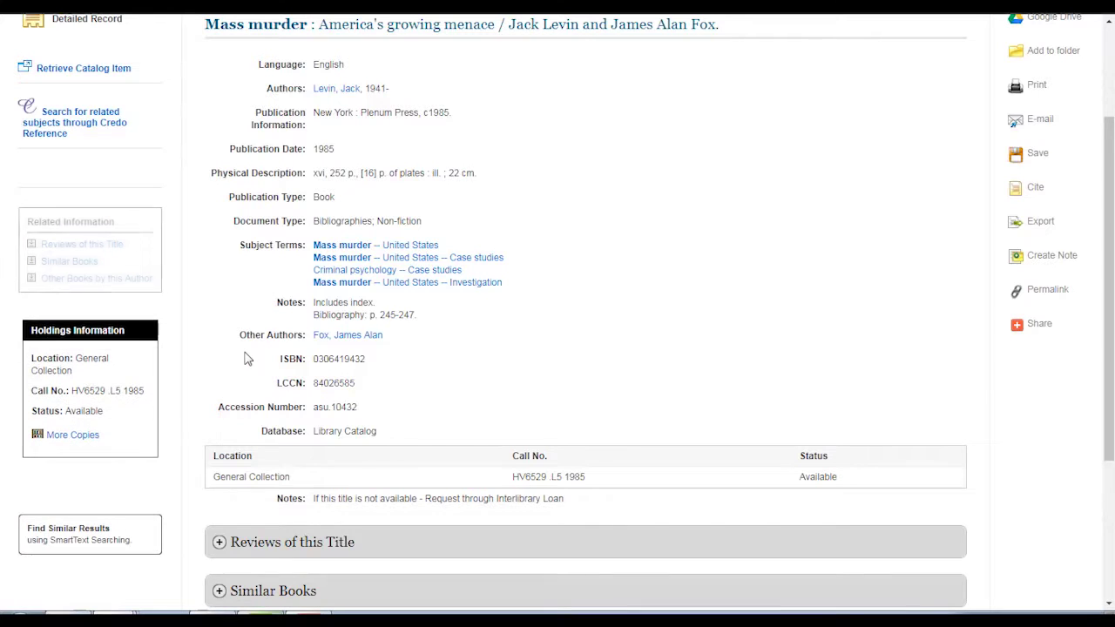
{"action": "scroll", "coordinate": [249, 357], "scroll_direction": "down", "scroll_amount": 3}
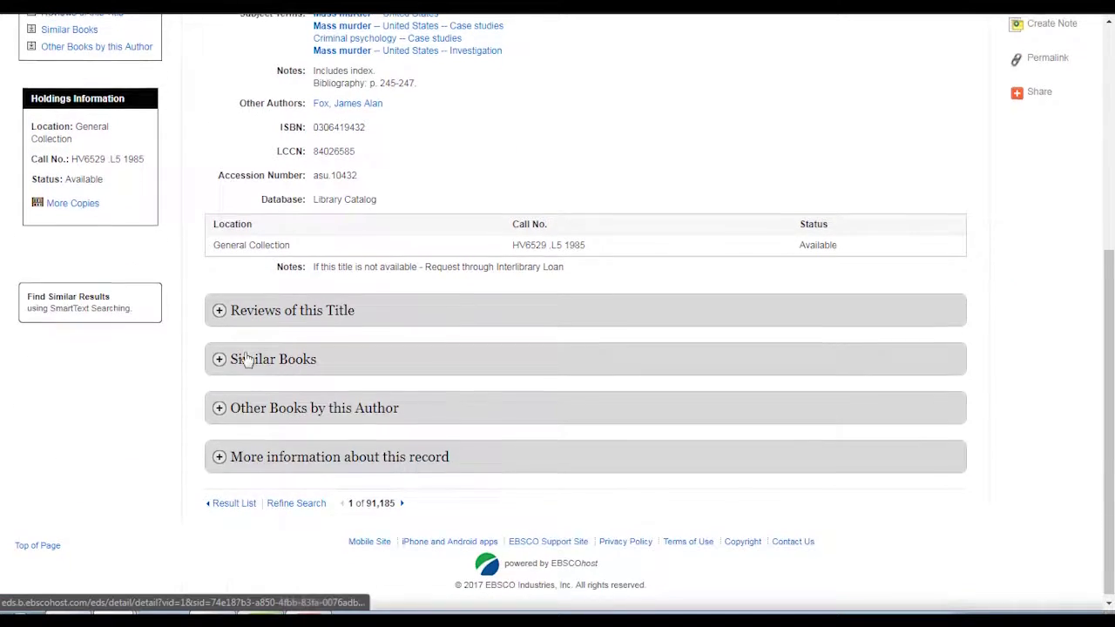
{"action": "scroll", "coordinate": [244, 358], "scroll_direction": "up", "scroll_amount": 3}
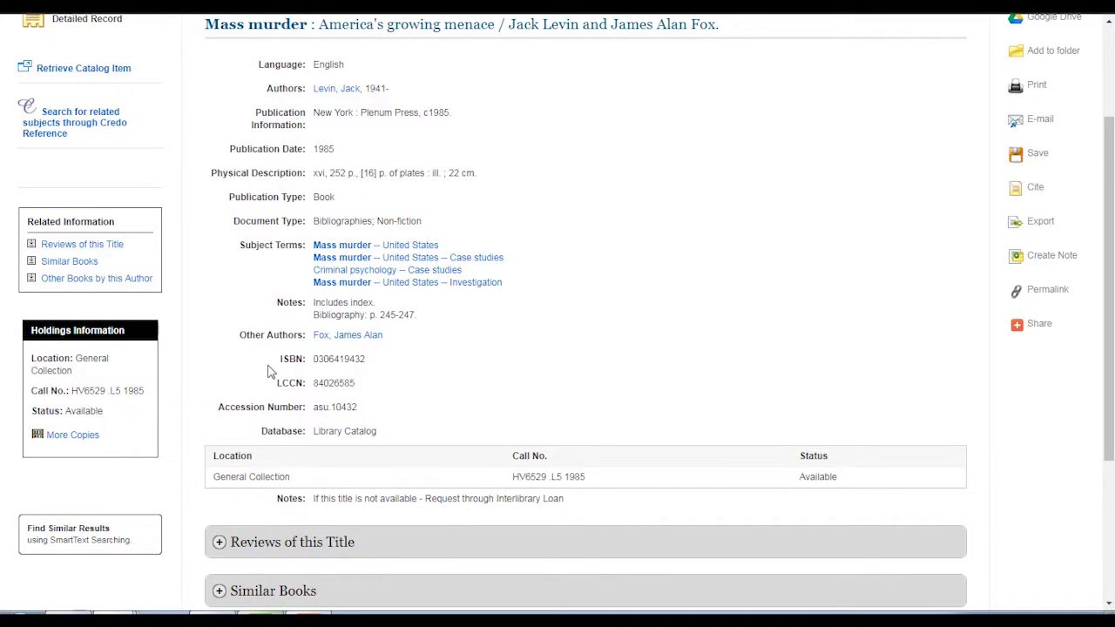
{"action": "scroll", "coordinate": [268, 372], "scroll_direction": "up", "scroll_amount": 2}
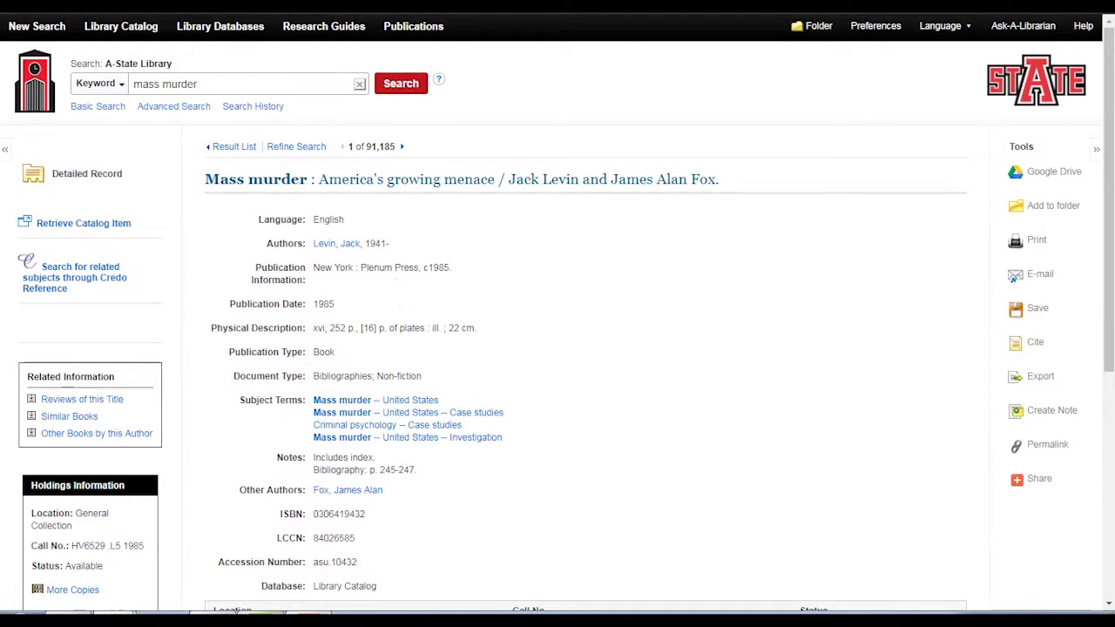
- Return to the result list and open the record of "Mass Murder and Public Slavery: The Soviet Experience."
{"action": "key", "text": "alt+Left"}
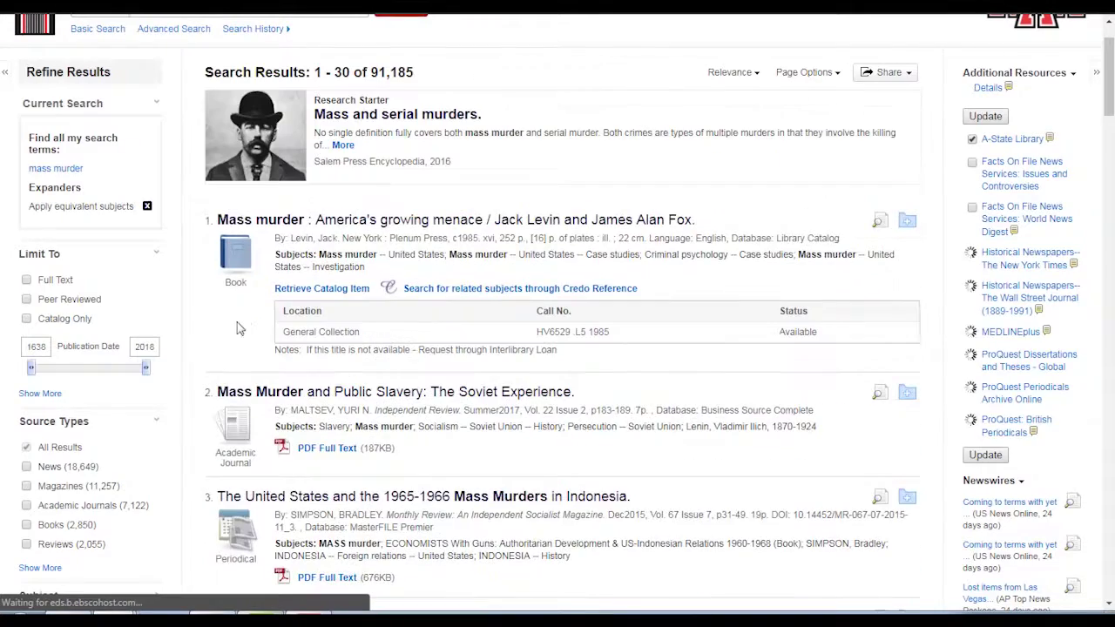
{"action": "scroll", "coordinate": [200, 294], "scroll_direction": "down", "scroll_amount": 3}
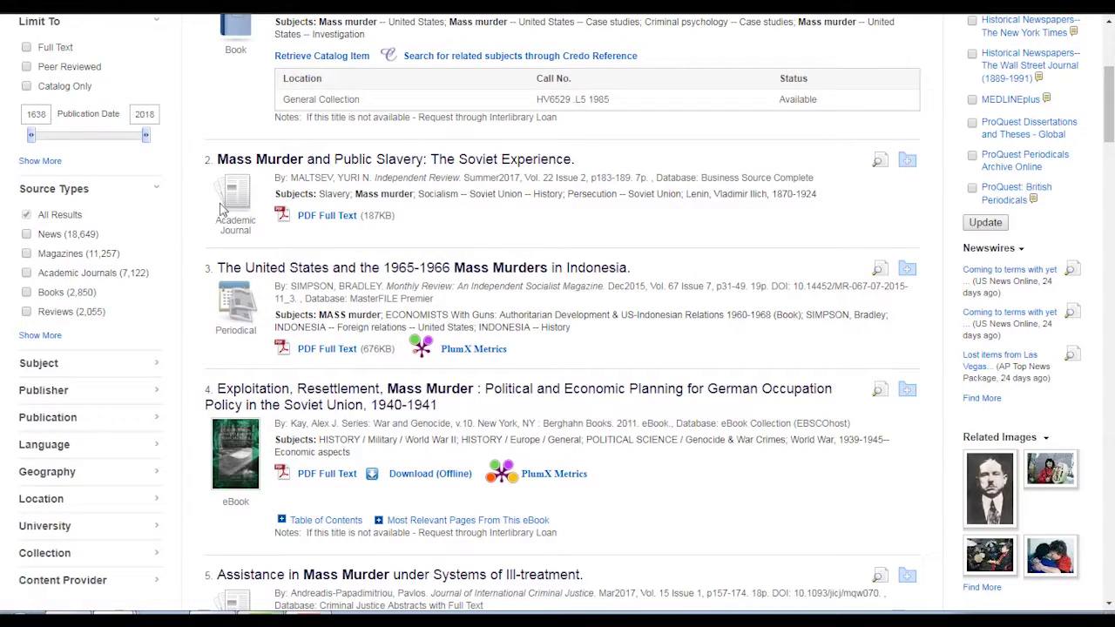
{"action": "left_click", "coordinate": [318, 162]}
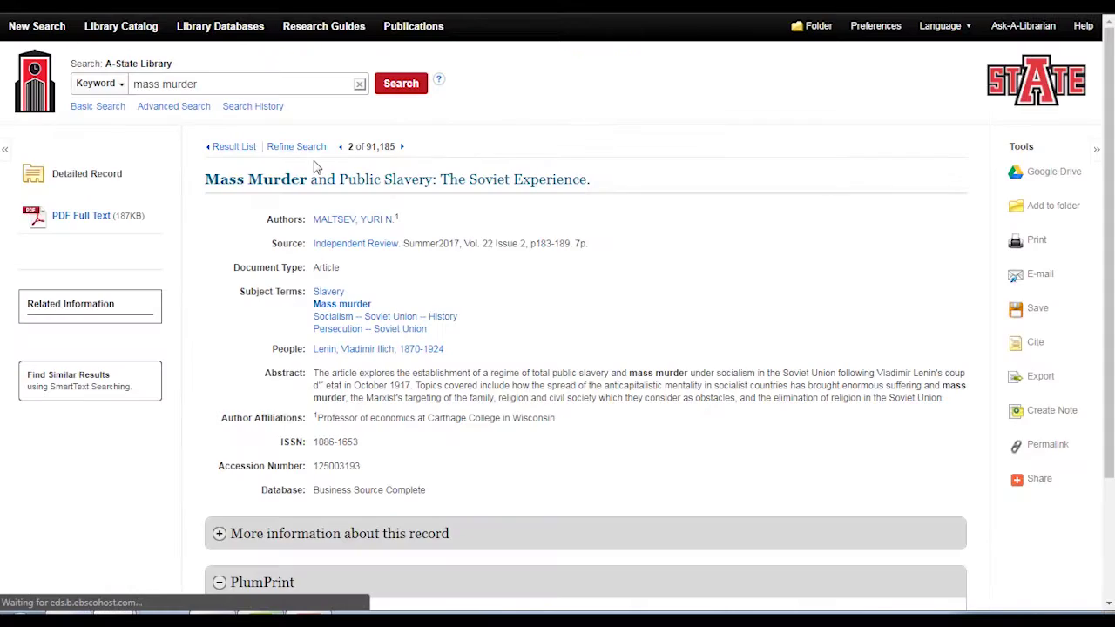
{"action": "scroll", "coordinate": [236, 215], "scroll_direction": "down", "scroll_amount": 1}
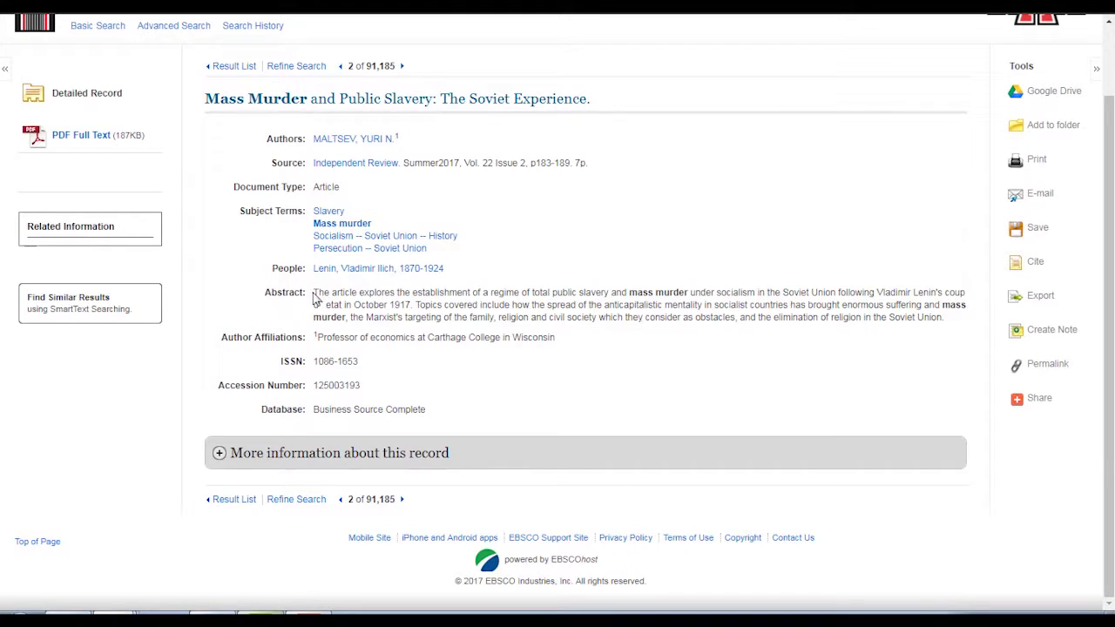
- Highlight the article's abstract, locate its PDF full-text link, and clear the text selection
{"action": "left_click_drag", "start_coordinate": [314, 293], "coordinate": [948, 319]}
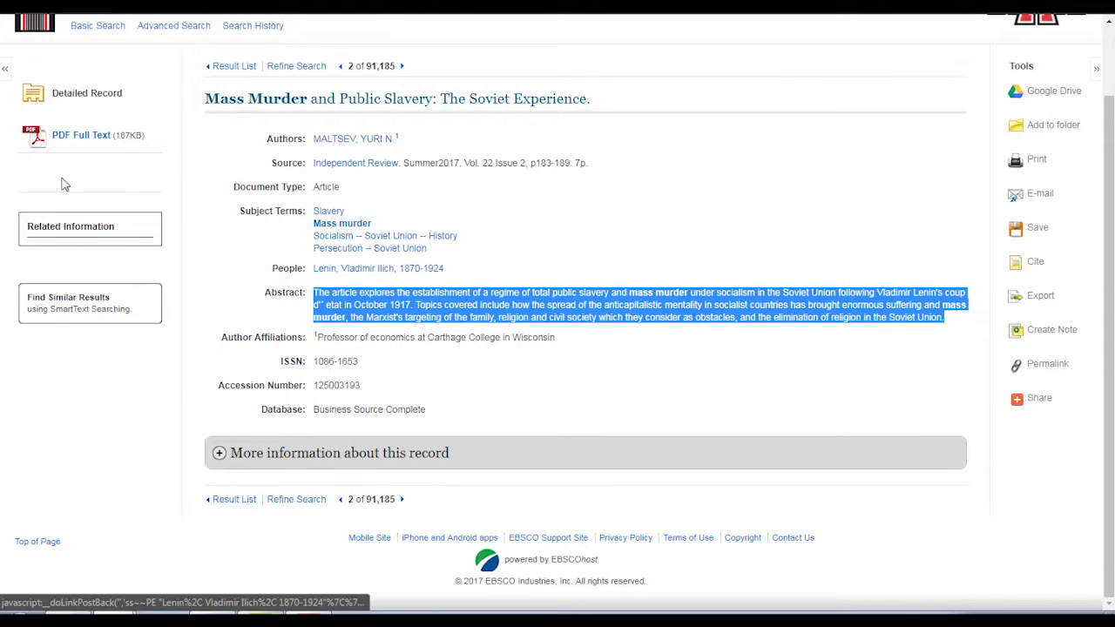
{"action": "scroll", "coordinate": [236, 312], "scroll_direction": "up", "scroll_amount": 1}
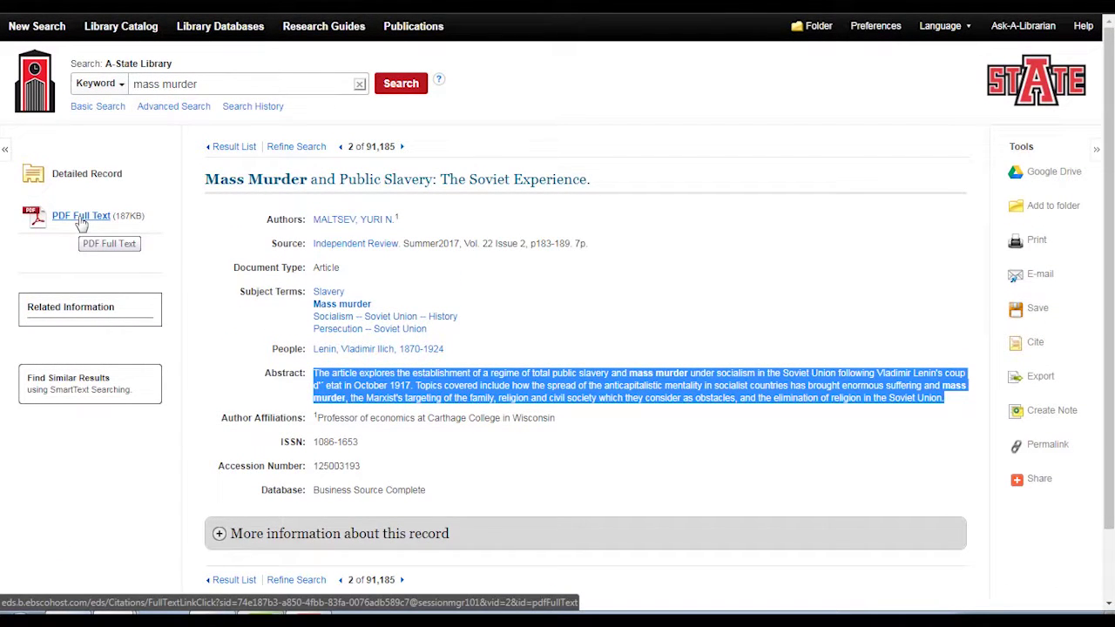
{"action": "left_click", "coordinate": [694, 317]}
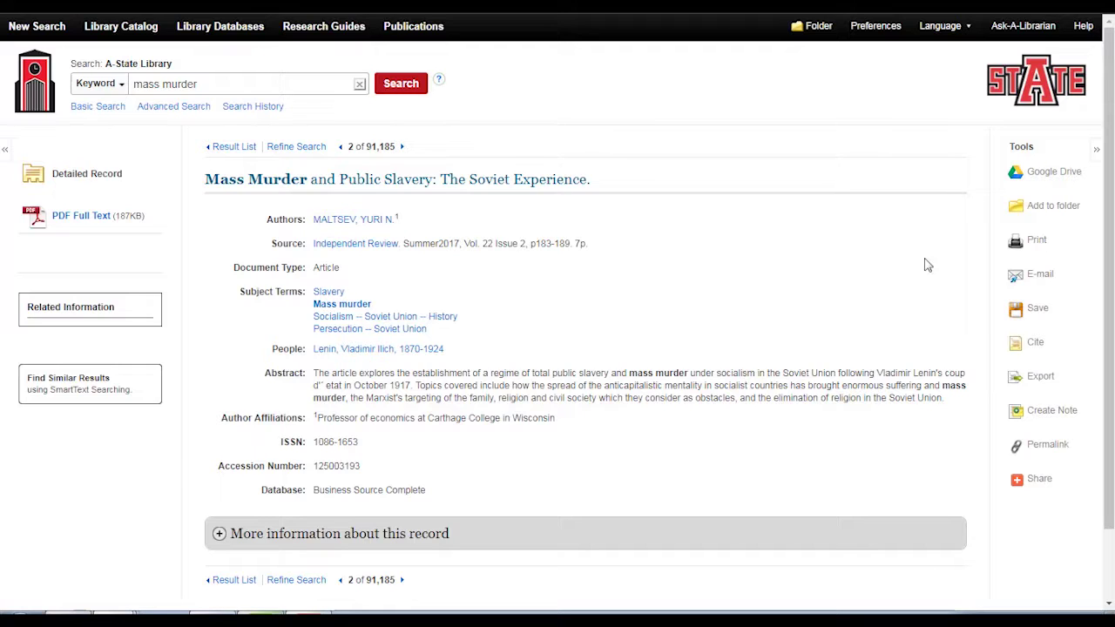
- Display the article's citation formats and look through them to the MLA Works Cited entry
{"action": "left_click", "coordinate": [1035, 347]}
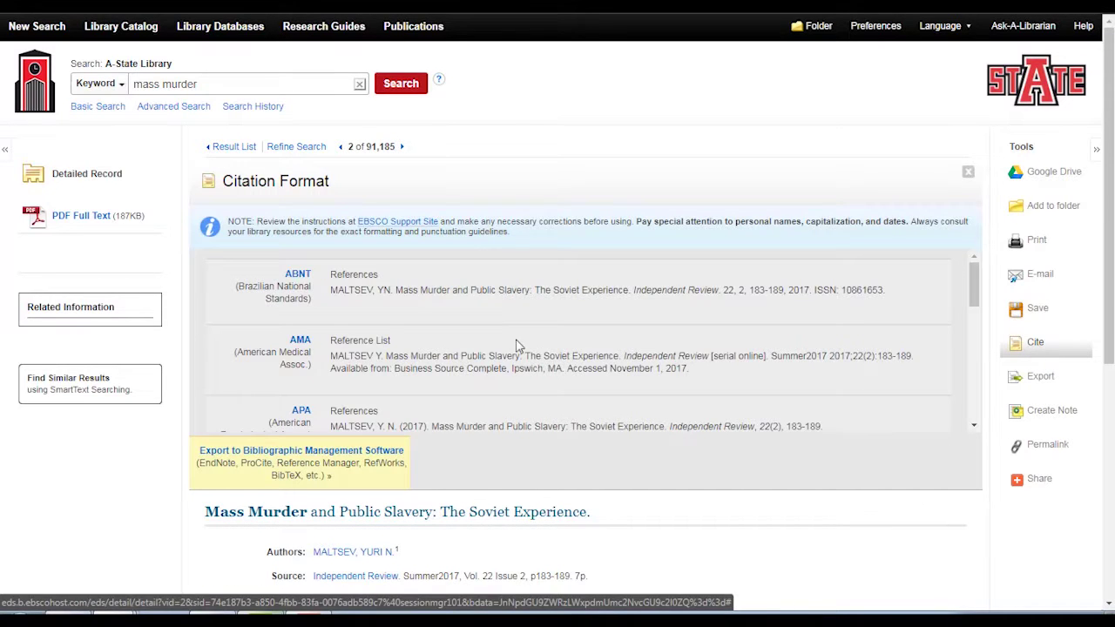
{"action": "scroll", "coordinate": [490, 324], "scroll_direction": "down", "scroll_amount": 1}
{"action": "scroll", "coordinate": [493, 326], "scroll_direction": "down", "scroll_amount": 2}
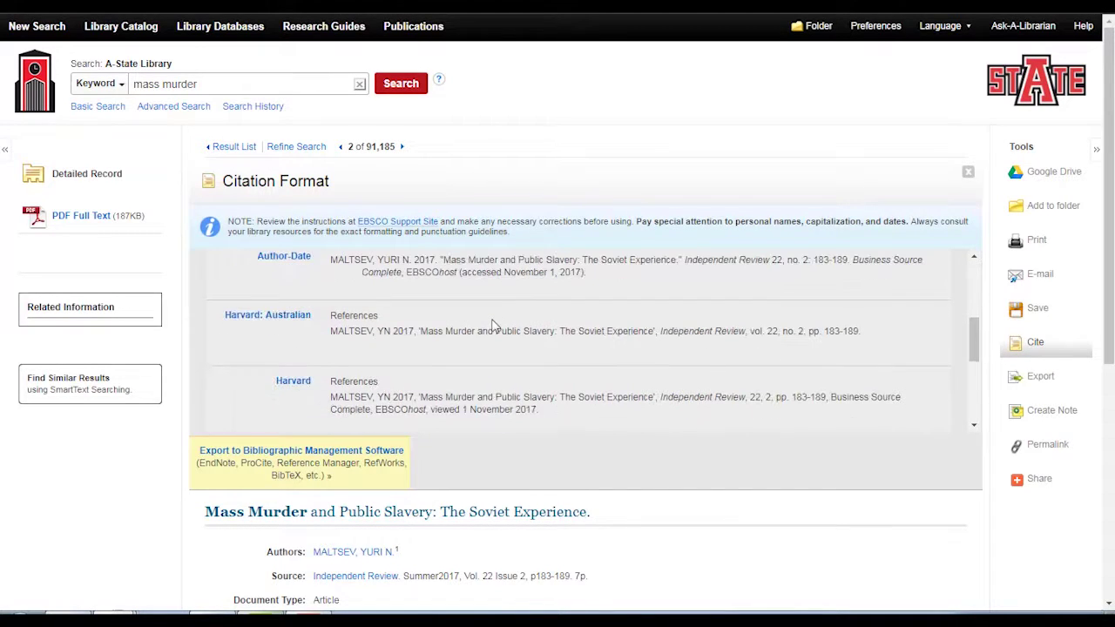
{"action": "scroll", "coordinate": [492, 326], "scroll_direction": "up", "scroll_amount": 3}
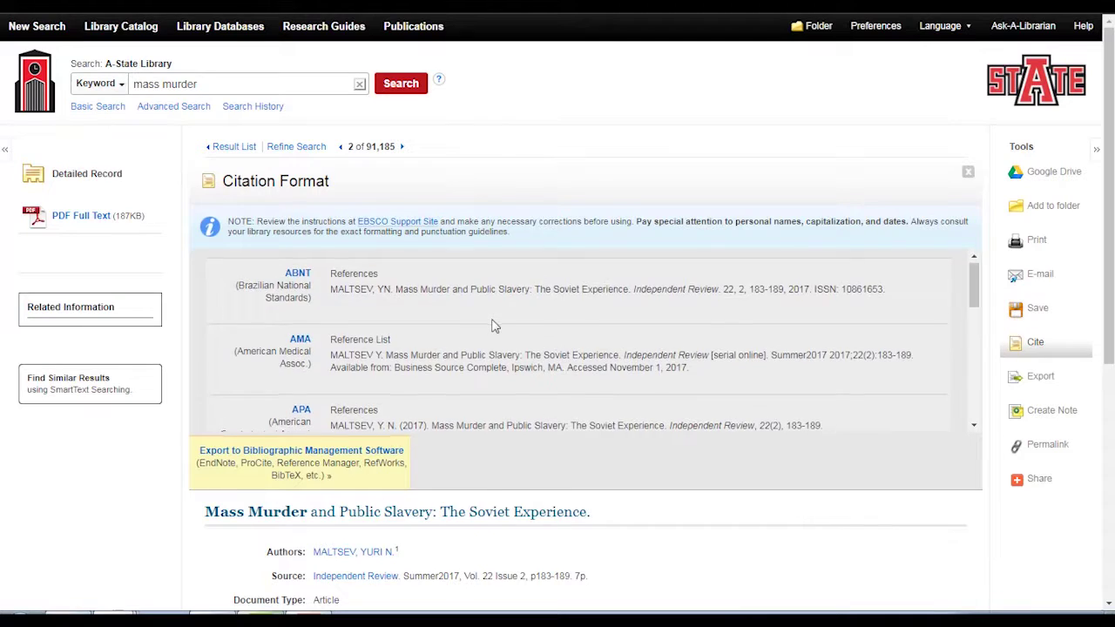
{"action": "scroll", "coordinate": [493, 324], "scroll_direction": "down", "scroll_amount": 5}
{"action": "scroll", "coordinate": [466, 360], "scroll_direction": "down", "scroll_amount": 1}
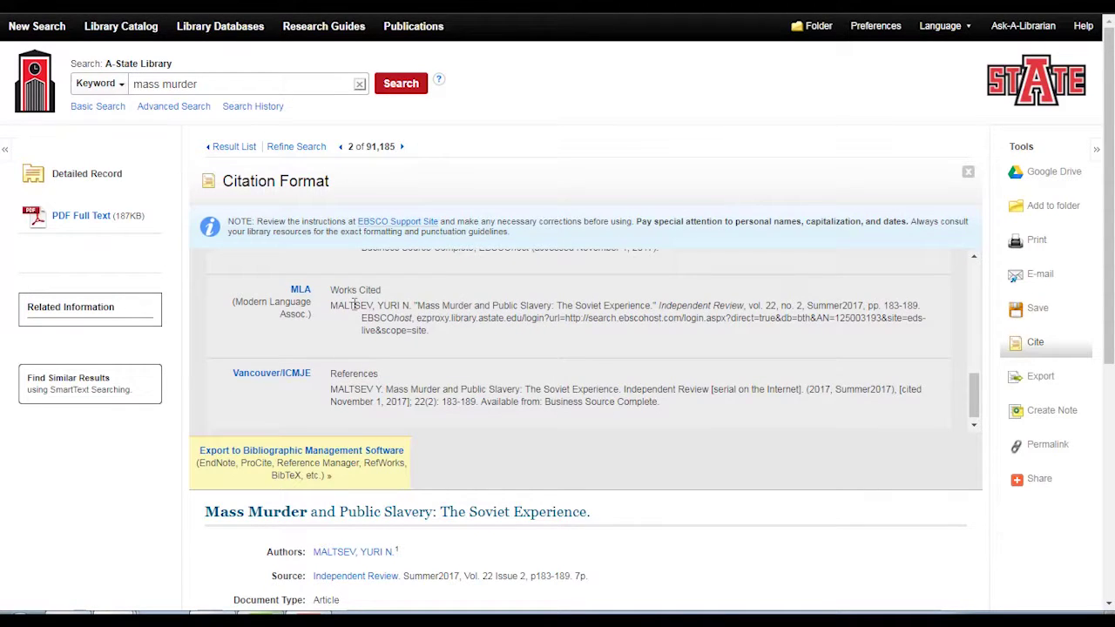
- Close the article's citation formats and return to the list of search results
{"action": "left_click", "coordinate": [968, 173]}
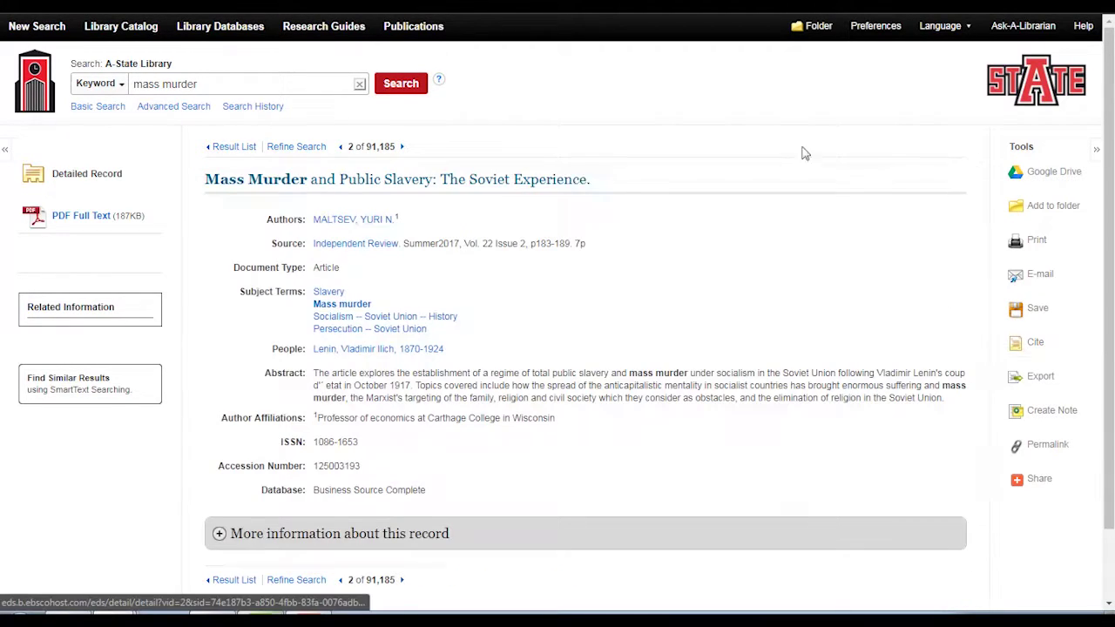
{"action": "left_click", "coordinate": [231, 147]}
{"action": "scroll", "coordinate": [209, 276], "scroll_direction": "up", "scroll_amount": 5}
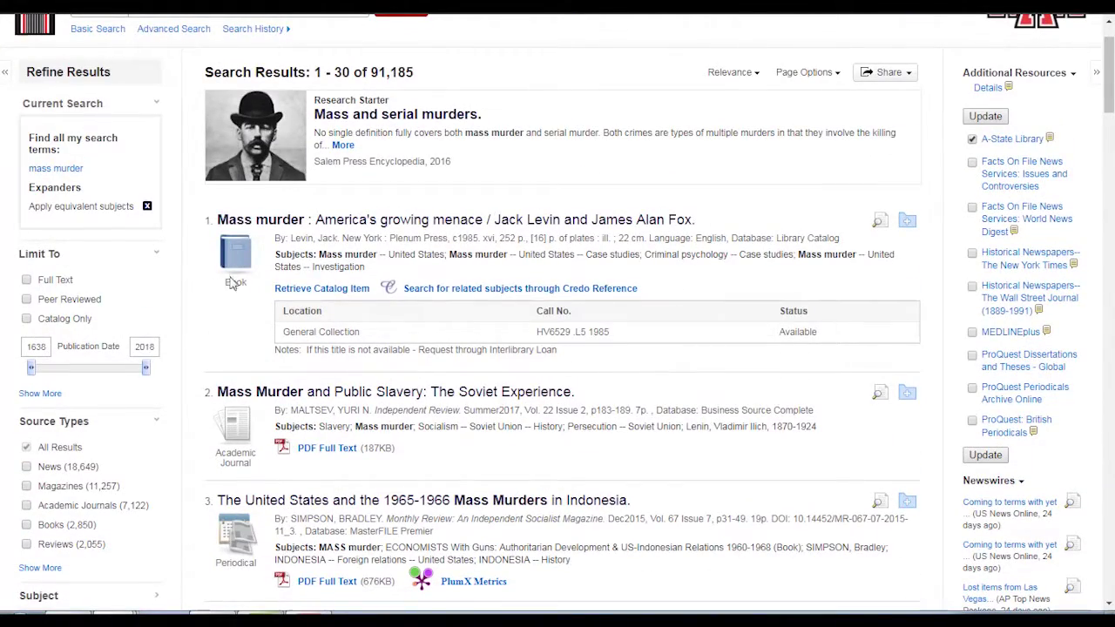
- Limit the results to Peer Reviewed items to check how many remain, and remove that limiter
{"action": "scroll", "coordinate": [4, 278], "scroll_direction": "down", "scroll_amount": 2}
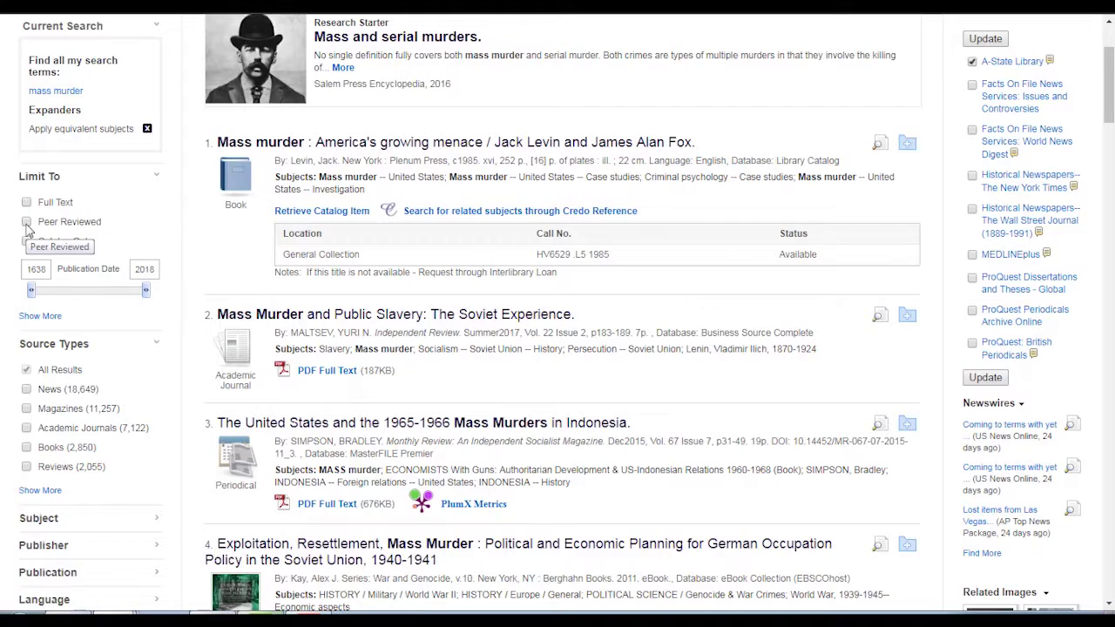
{"action": "left_click", "coordinate": [26, 223]}
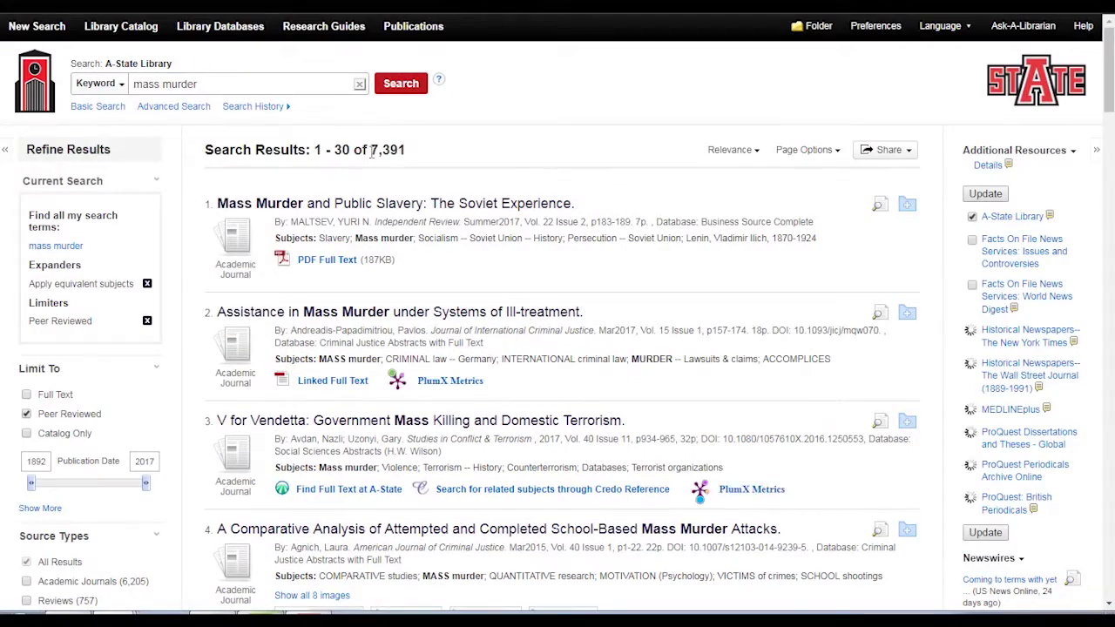
{"action": "left_click_drag", "start_coordinate": [369, 150], "coordinate": [431, 153]}
{"action": "scroll", "coordinate": [178, 225], "scroll_direction": "down", "scroll_amount": 2}
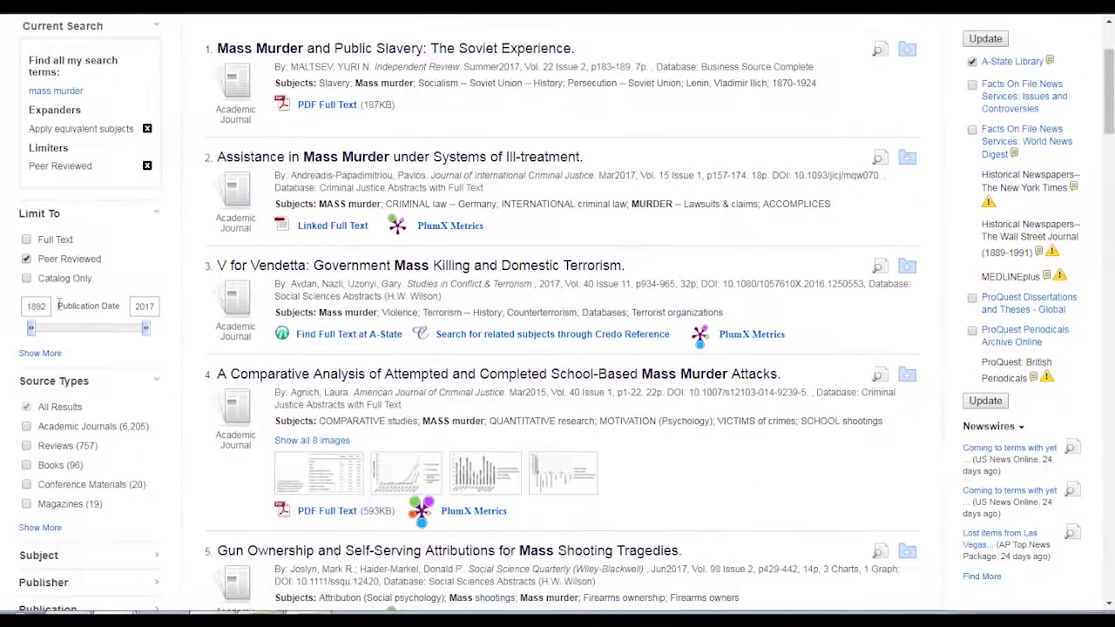
{"action": "left_click", "coordinate": [26, 258]}
- Display the full list of source types and filter the results to Videos
{"action": "scroll", "coordinate": [93, 307], "scroll_direction": "down", "scroll_amount": 2}
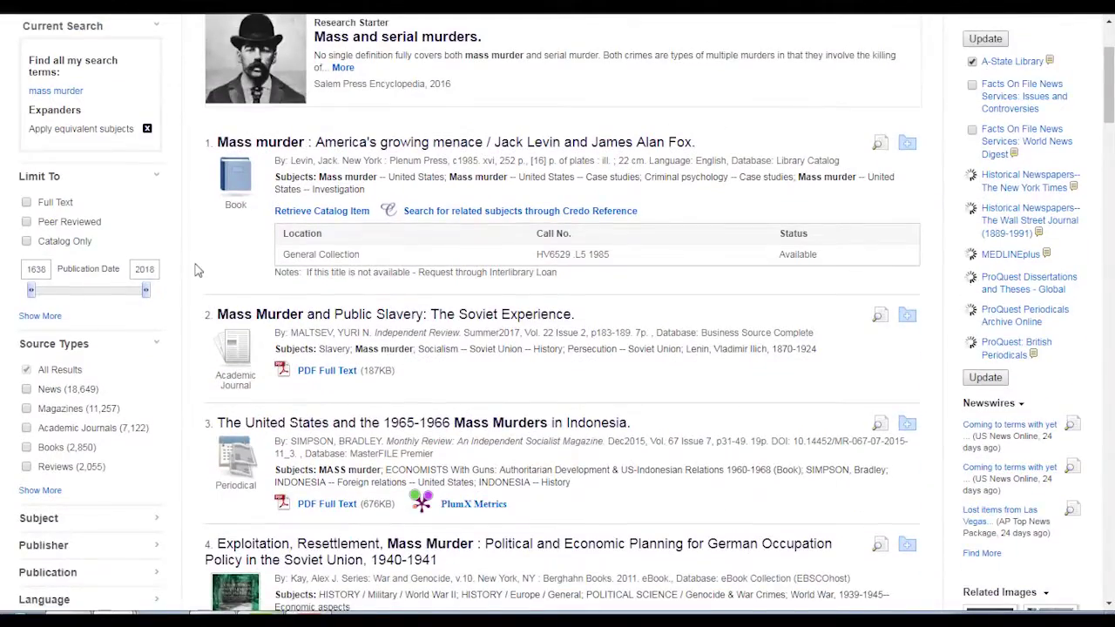
{"action": "scroll", "coordinate": [197, 255], "scroll_direction": "down", "scroll_amount": 2}
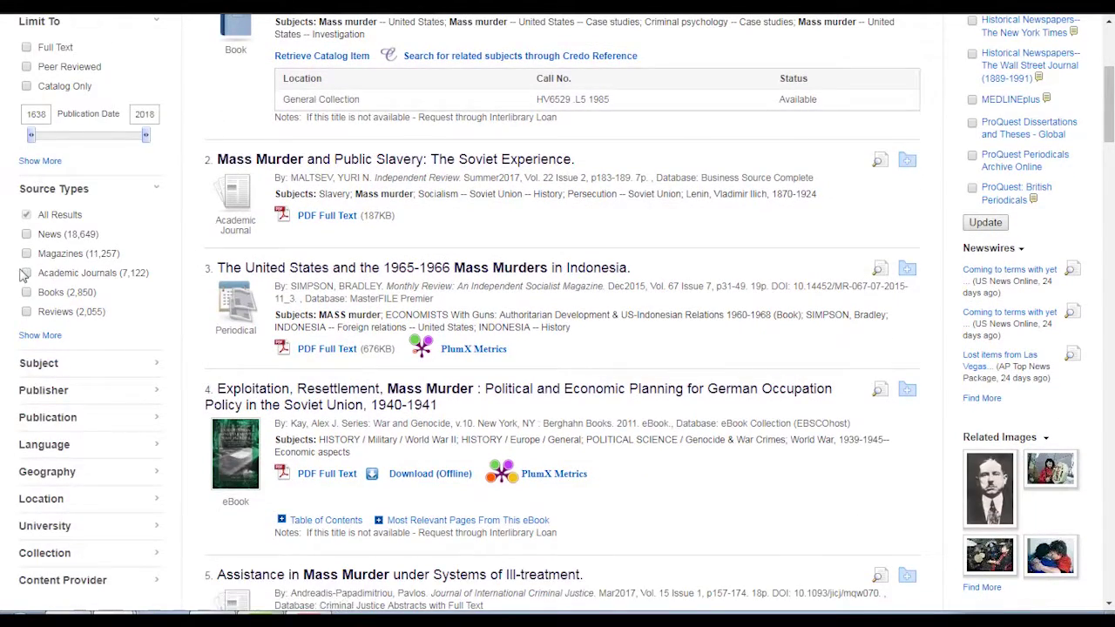
{"action": "scroll", "coordinate": [22, 274], "scroll_direction": "down", "scroll_amount": 2}
{"action": "scroll", "coordinate": [6, 270], "scroll_direction": "up", "scroll_amount": 1}
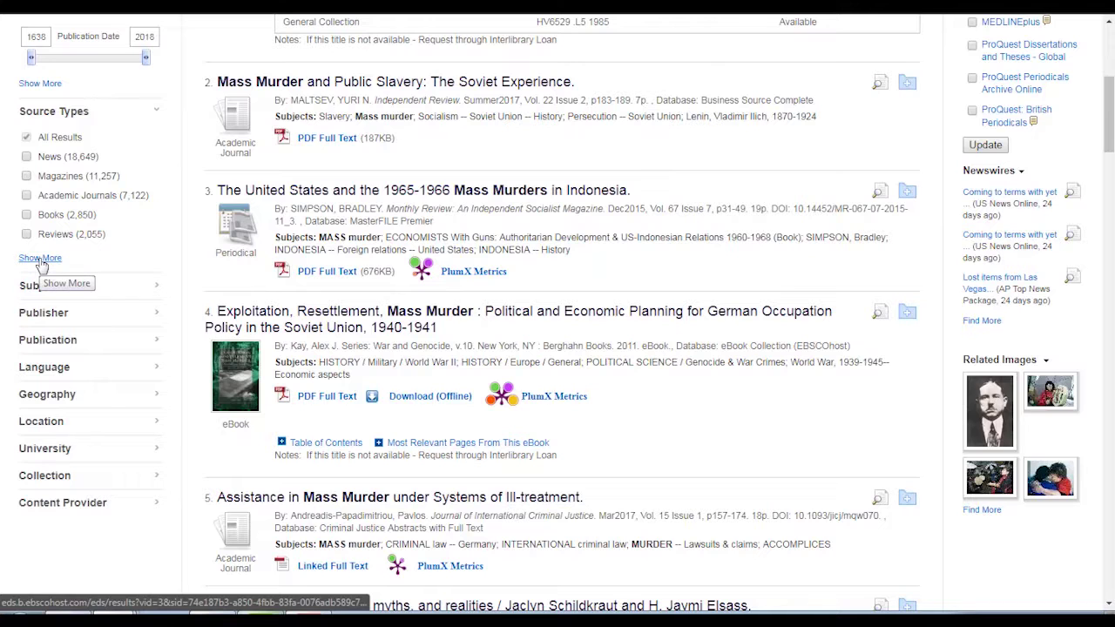
{"action": "left_click", "coordinate": [40, 259]}
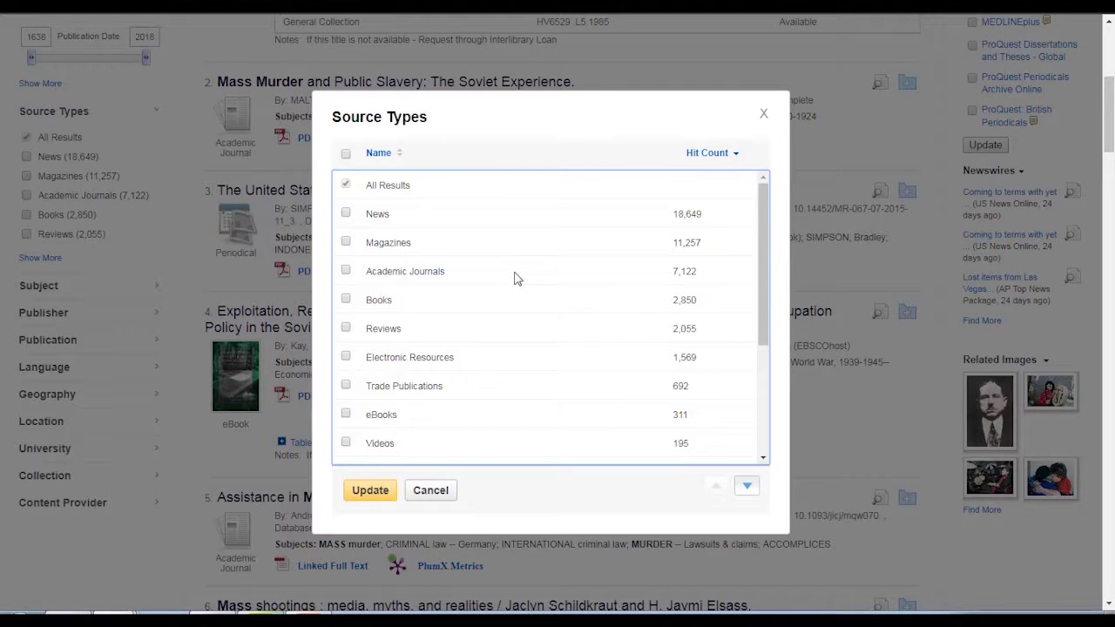
{"action": "scroll", "coordinate": [514, 277], "scroll_direction": "down", "scroll_amount": 3}
{"action": "scroll", "coordinate": [515, 277], "scroll_direction": "down", "scroll_amount": 1}
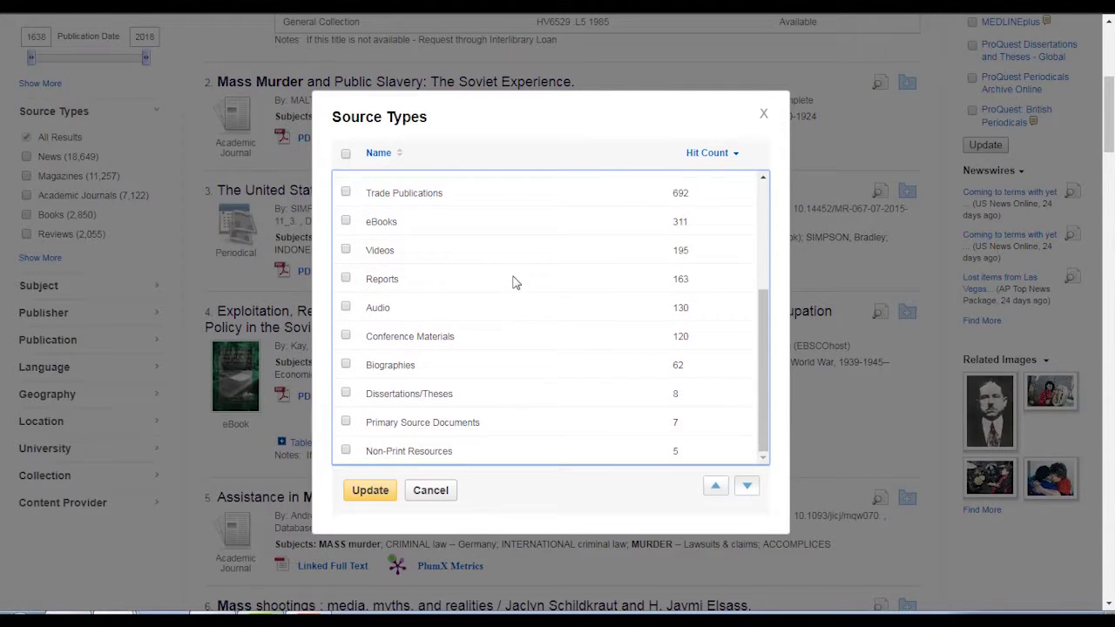
{"action": "left_click", "coordinate": [346, 250]}
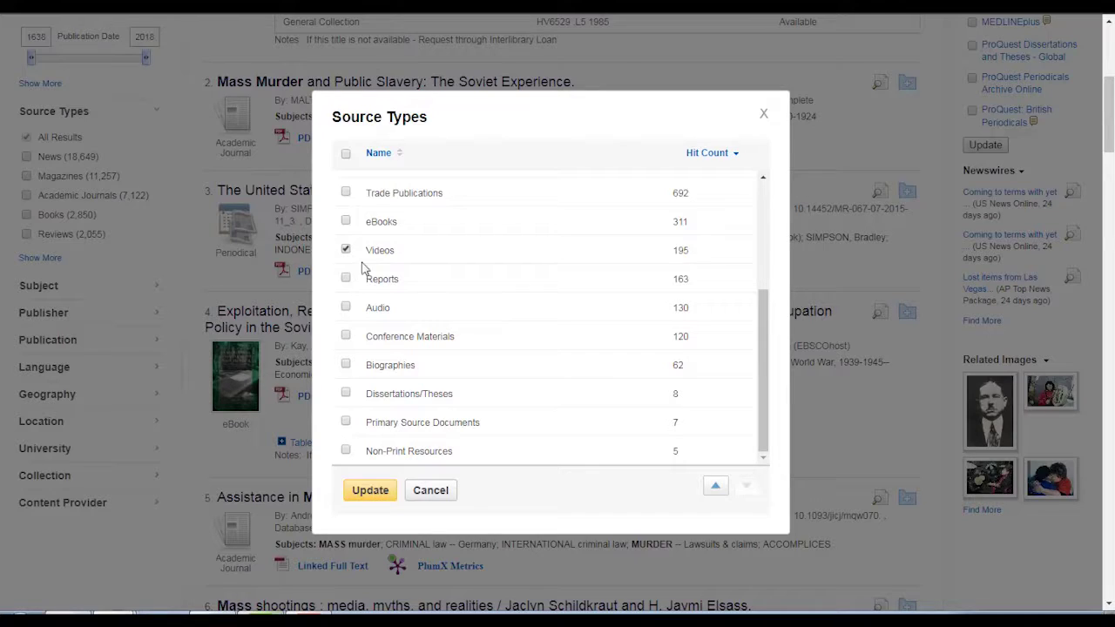
{"action": "left_click", "coordinate": [373, 492]}
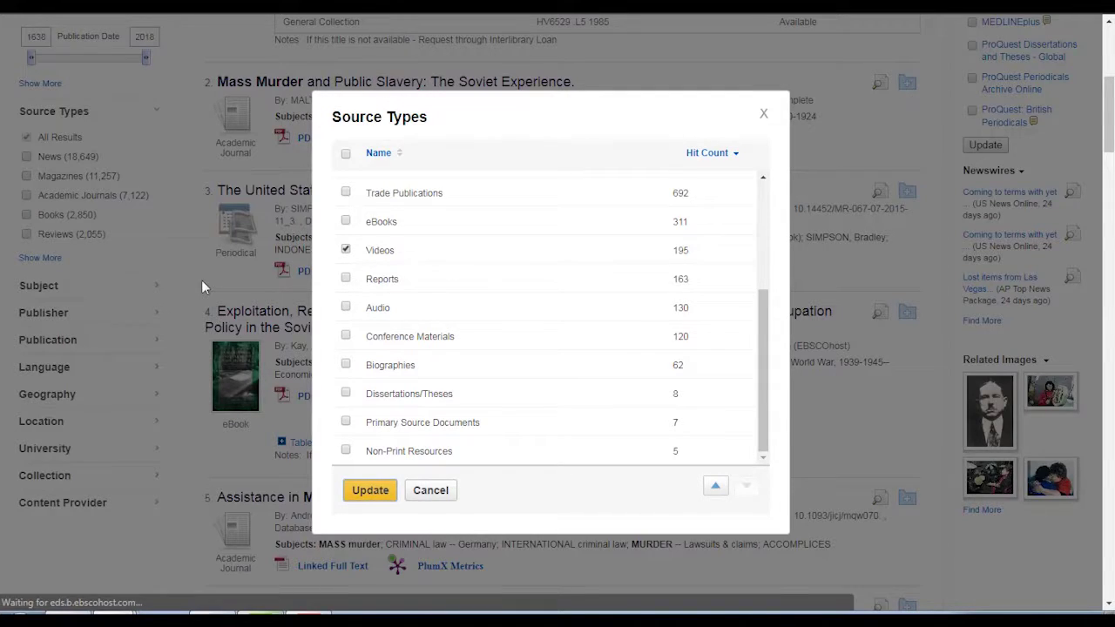
- Look through the video results, examining titles, locations and call numbers
{"action": "scroll", "coordinate": [201, 286], "scroll_direction": "down", "scroll_amount": 3}
{"action": "scroll", "coordinate": [201, 287], "scroll_direction": "up", "scroll_amount": 3}
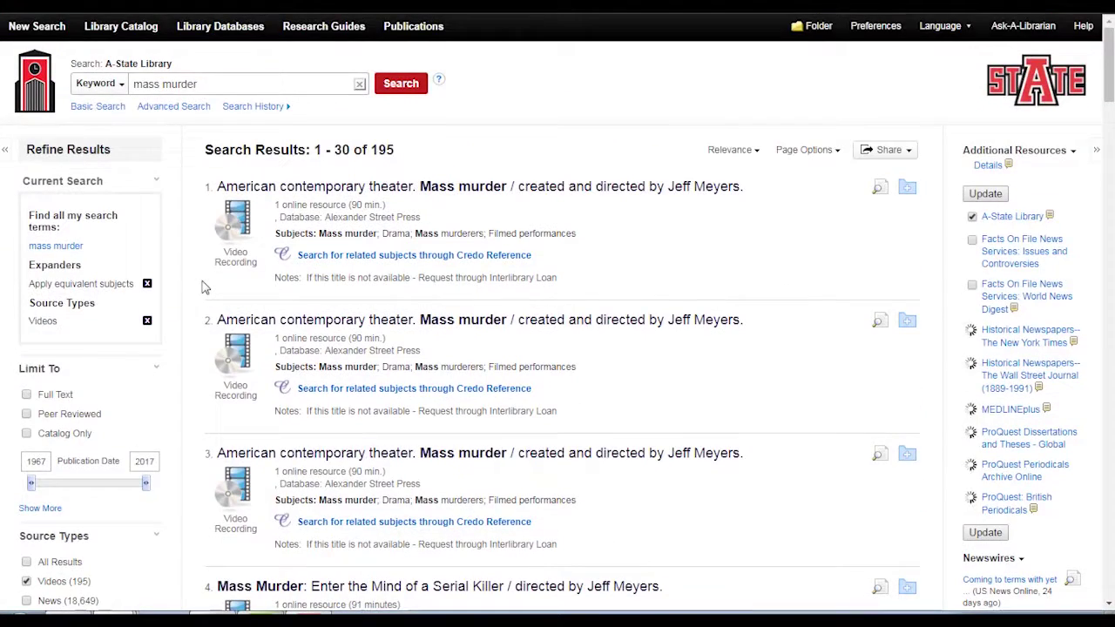
{"action": "scroll", "coordinate": [216, 292], "scroll_direction": "down", "scroll_amount": 3}
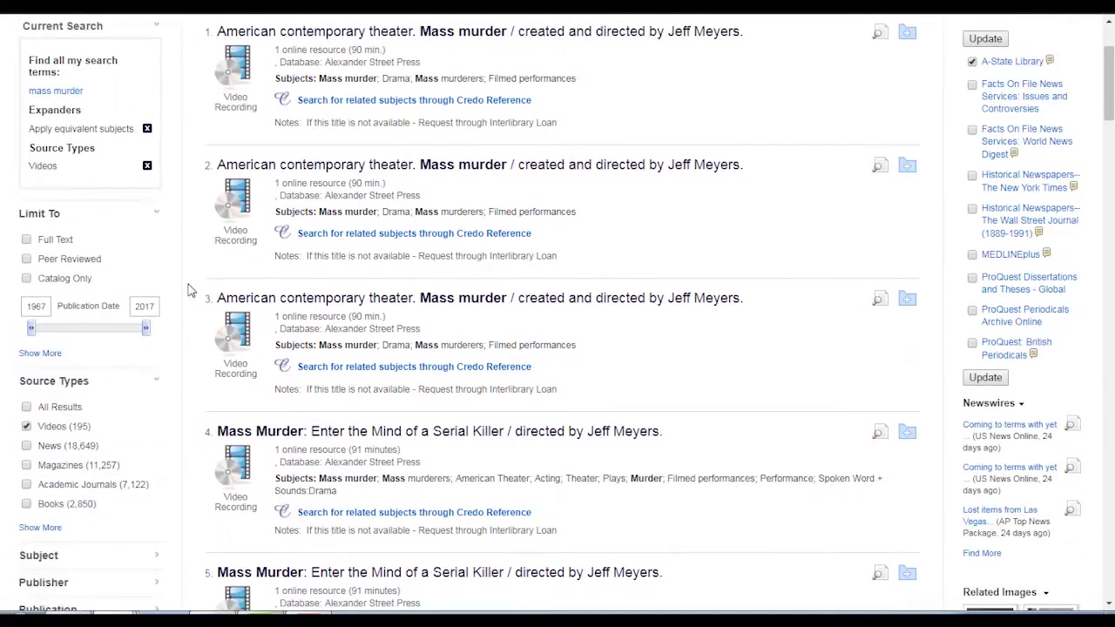
{"action": "scroll", "coordinate": [189, 289], "scroll_direction": "up", "scroll_amount": 1}
{"action": "scroll", "coordinate": [192, 300], "scroll_direction": "down", "scroll_amount": 5}
{"action": "scroll", "coordinate": [192, 301], "scroll_direction": "down", "scroll_amount": 5}
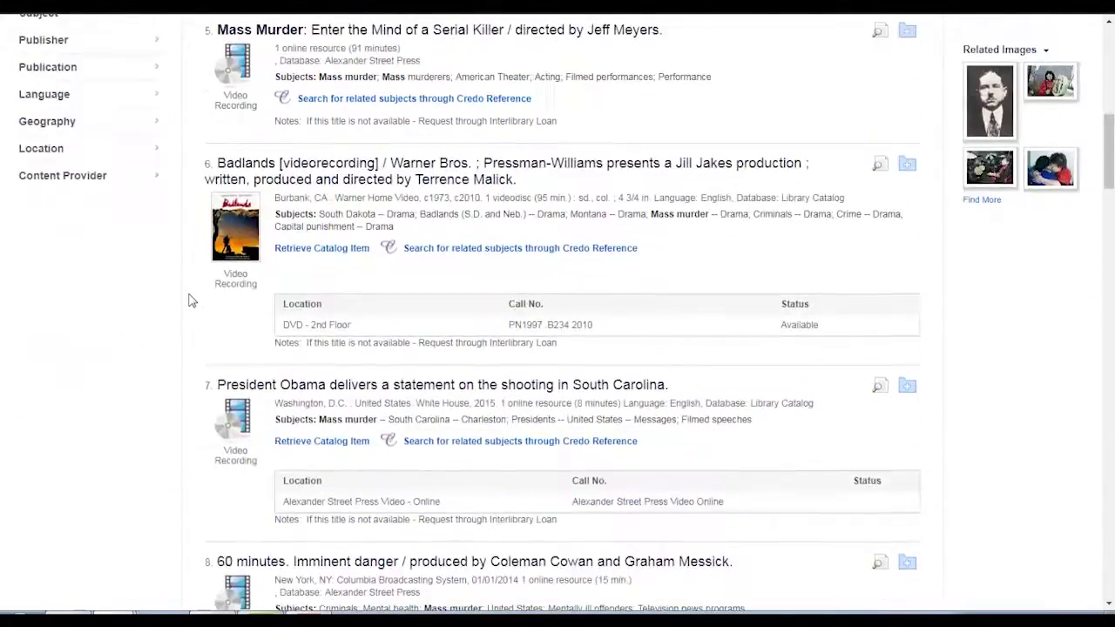
{"action": "scroll", "coordinate": [192, 300], "scroll_direction": "up", "scroll_amount": 1}
{"action": "scroll", "coordinate": [192, 300], "scroll_direction": "down", "scroll_amount": 3}
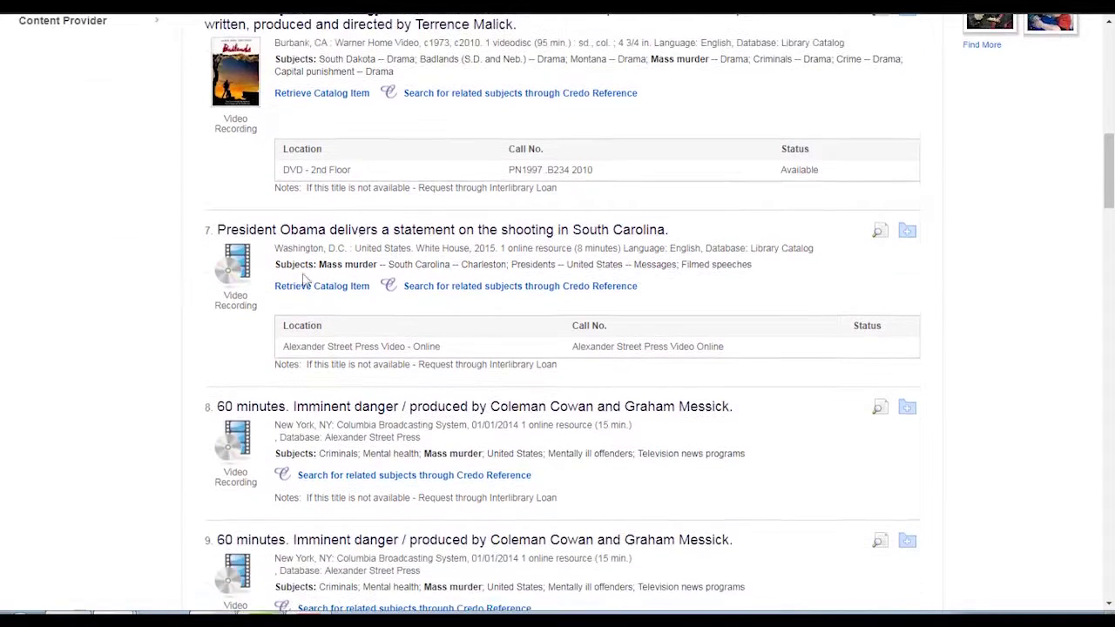
- Open the record "President Obama delivers a statement on the shooting in South Carolina" to find its online video link, and return to the results
{"action": "left_click", "coordinate": [318, 233]}
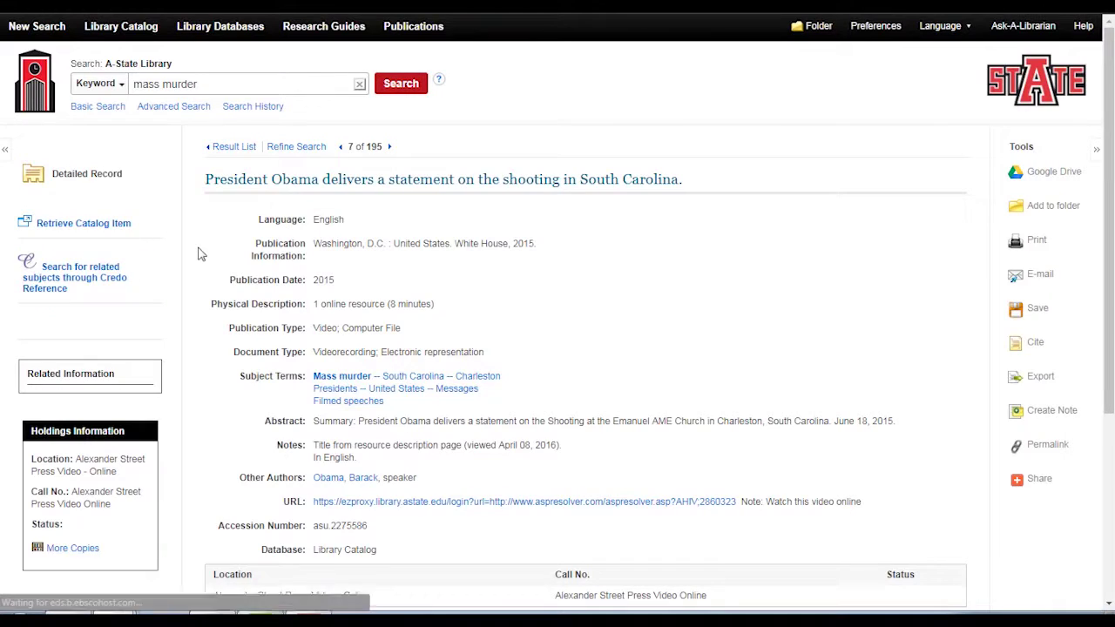
{"action": "scroll", "coordinate": [247, 261], "scroll_direction": "down", "scroll_amount": 2}
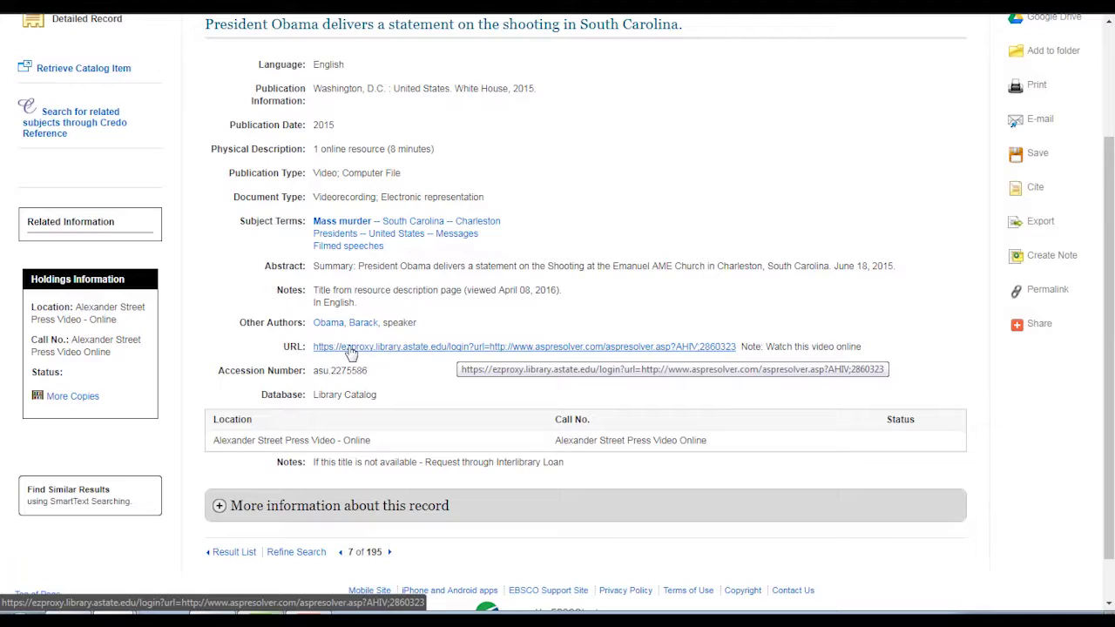
{"action": "key", "text": "alt+Left"}
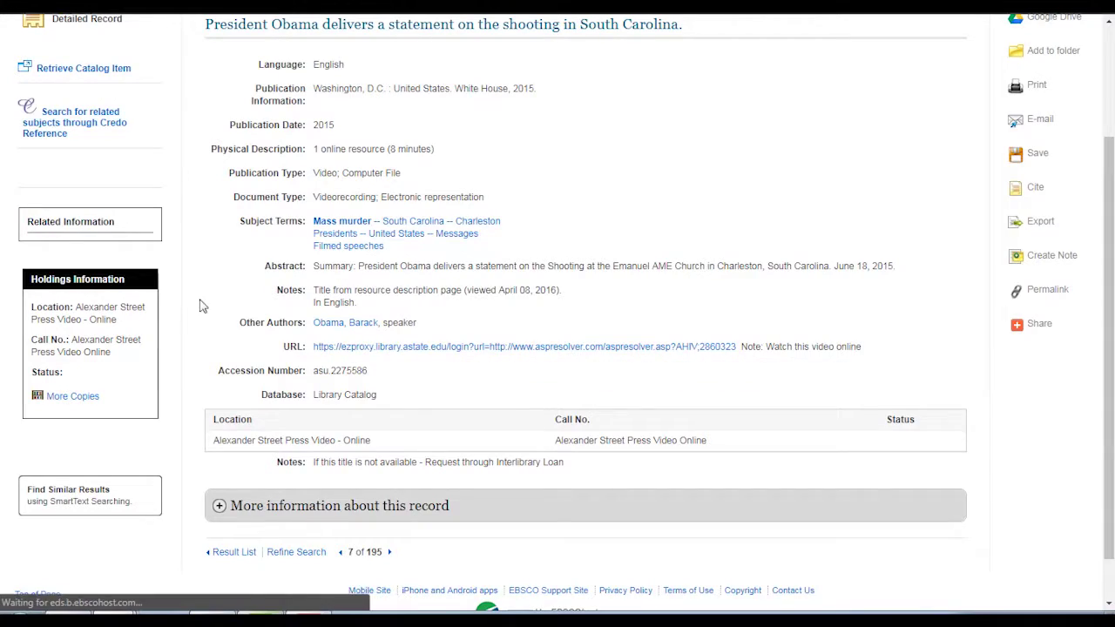
- Show the Location options for the video results and clear the Videos source type filter
{"action": "scroll", "coordinate": [186, 269], "scroll_direction": "up", "scroll_amount": 5}
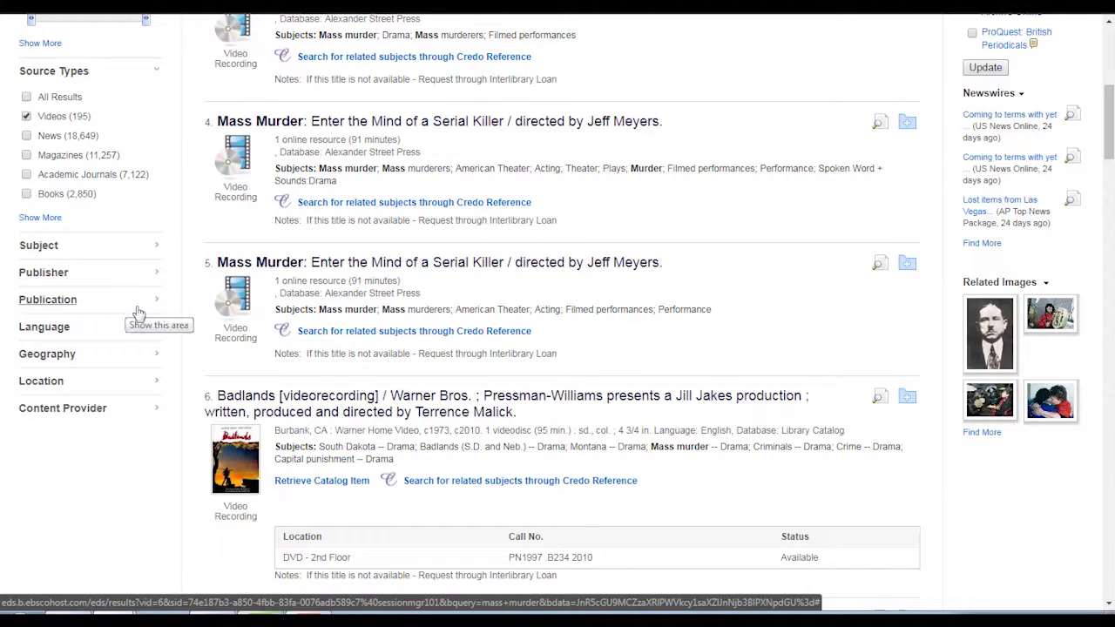
{"action": "left_click", "coordinate": [150, 380]}
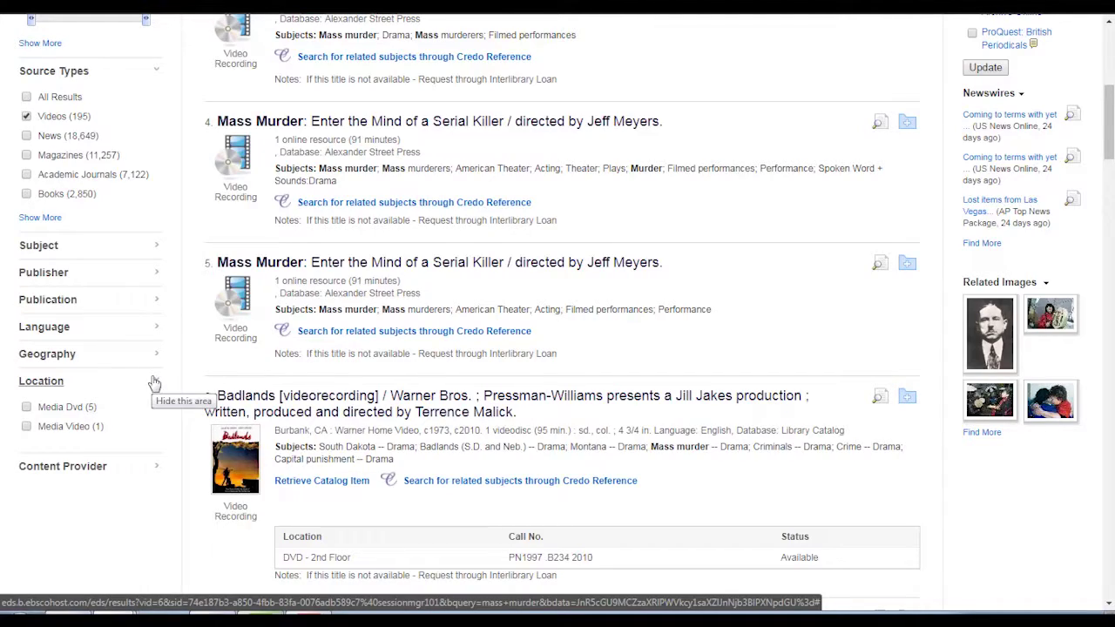
{"action": "scroll", "coordinate": [152, 383], "scroll_direction": "up", "scroll_amount": 3}
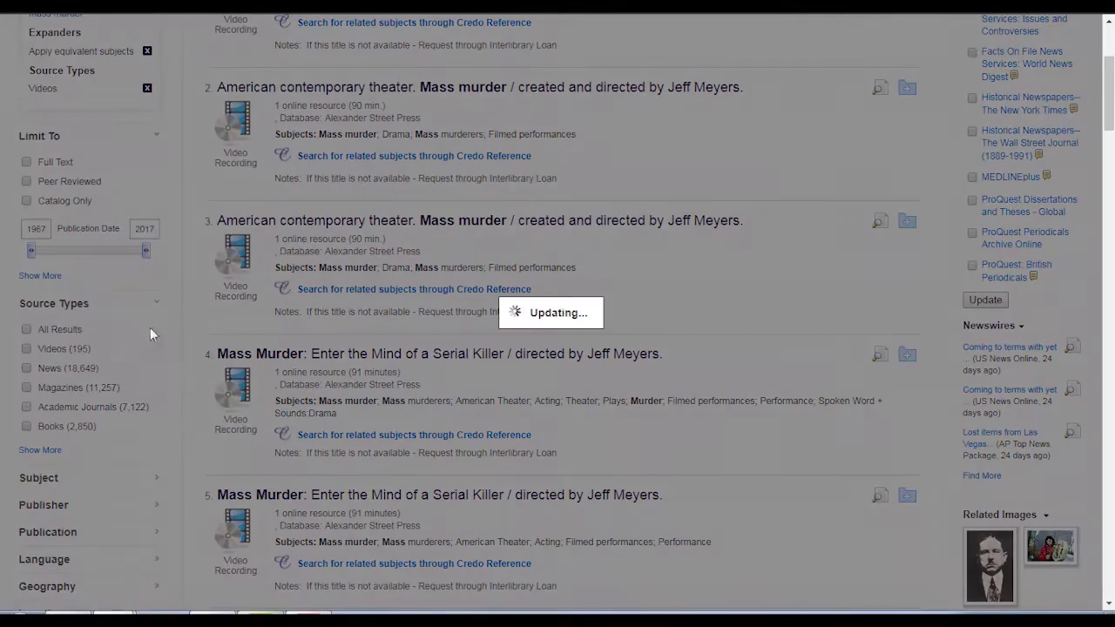
- Limit the results to the General Collection location and look over the book list
{"action": "scroll", "coordinate": [195, 274], "scroll_direction": "down", "scroll_amount": 5}
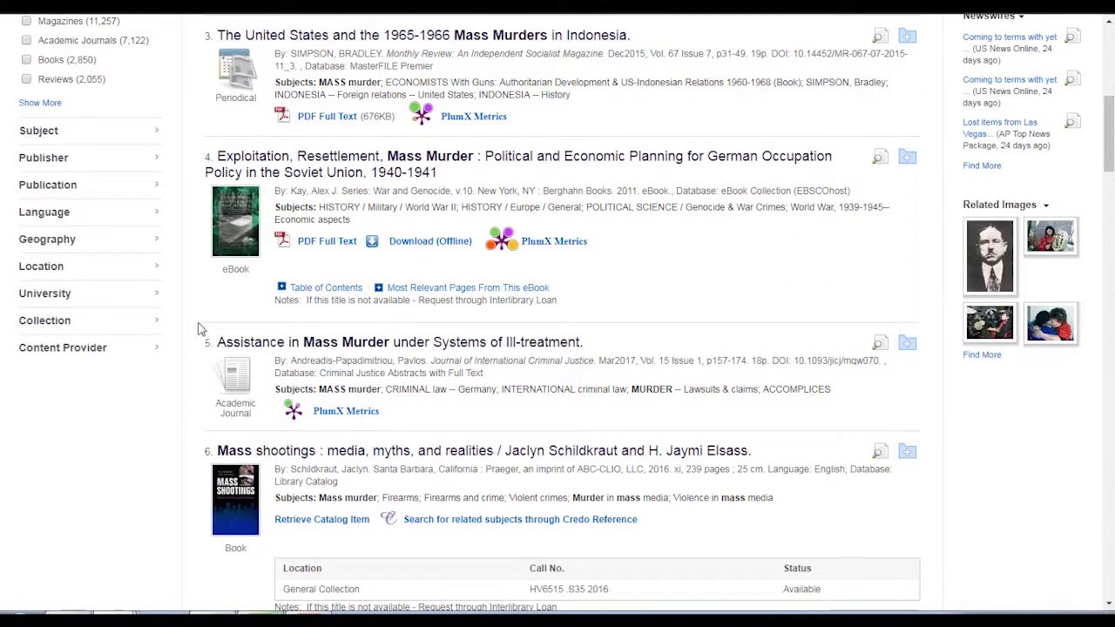
{"action": "left_click", "coordinate": [155, 270]}
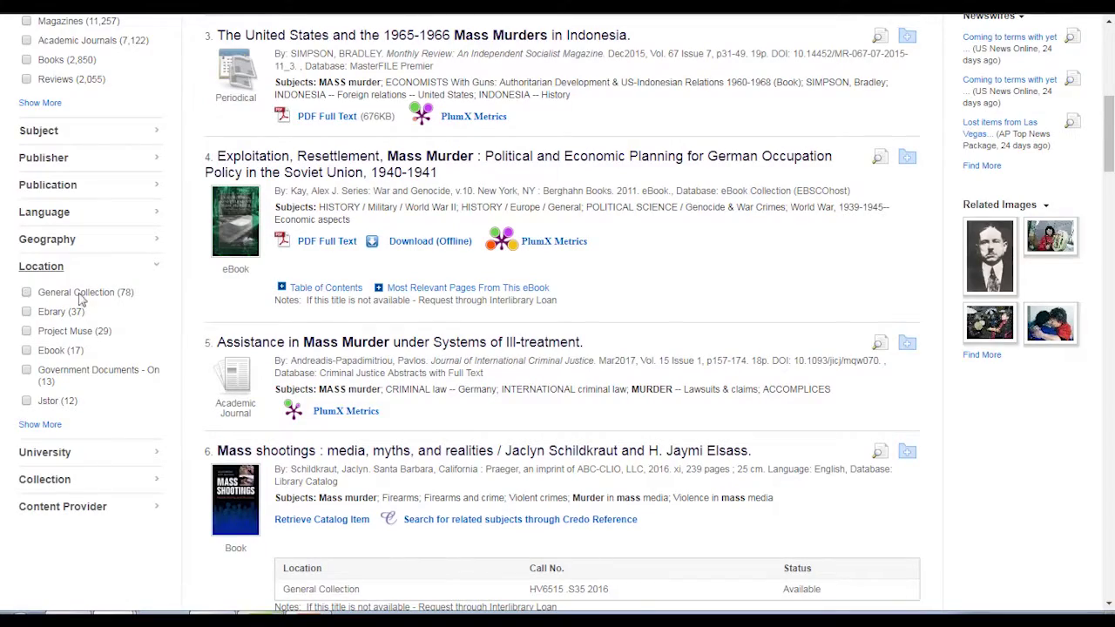
{"action": "left_click", "coordinate": [27, 293]}
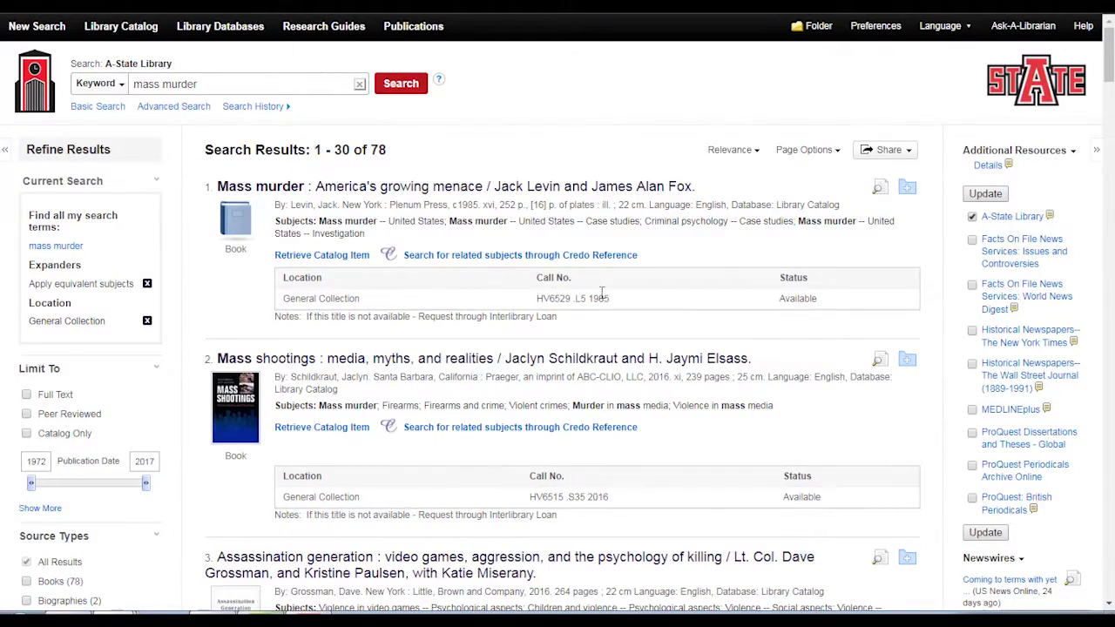
{"action": "scroll", "coordinate": [601, 294], "scroll_direction": "down", "scroll_amount": 3}
{"action": "scroll", "coordinate": [600, 296], "scroll_direction": "up", "scroll_amount": 2}
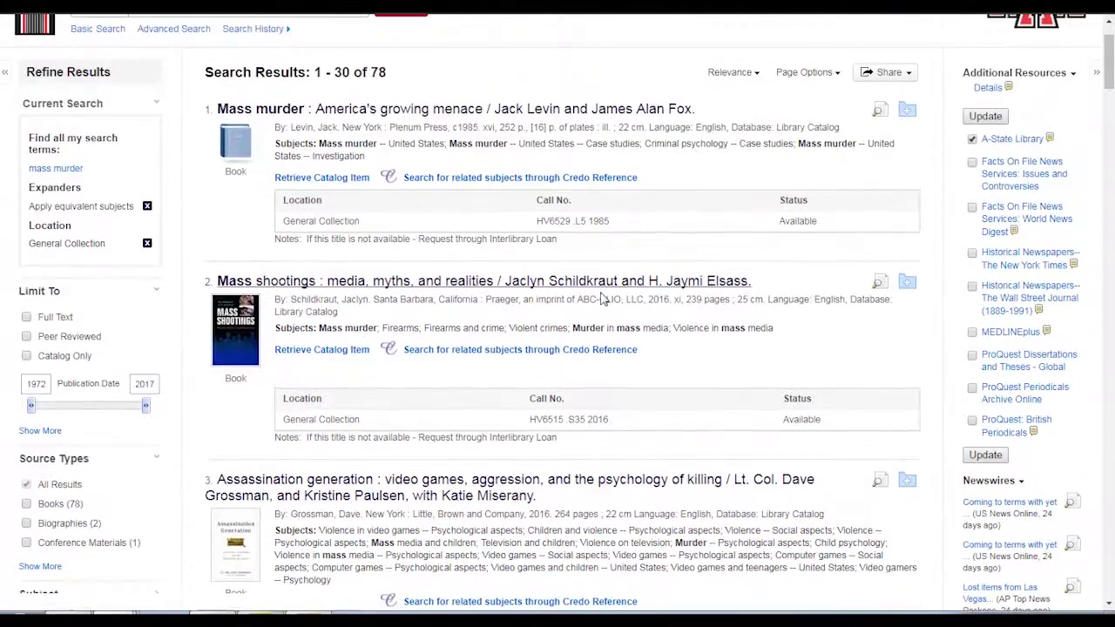
{"action": "scroll", "coordinate": [601, 299], "scroll_direction": "up", "scroll_amount": 1}
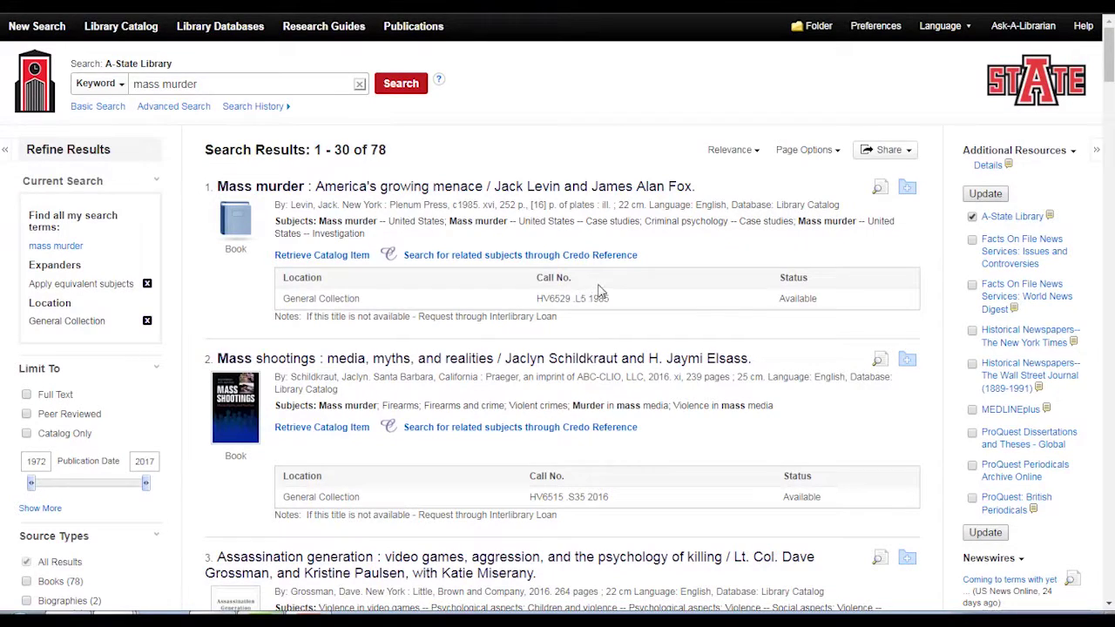